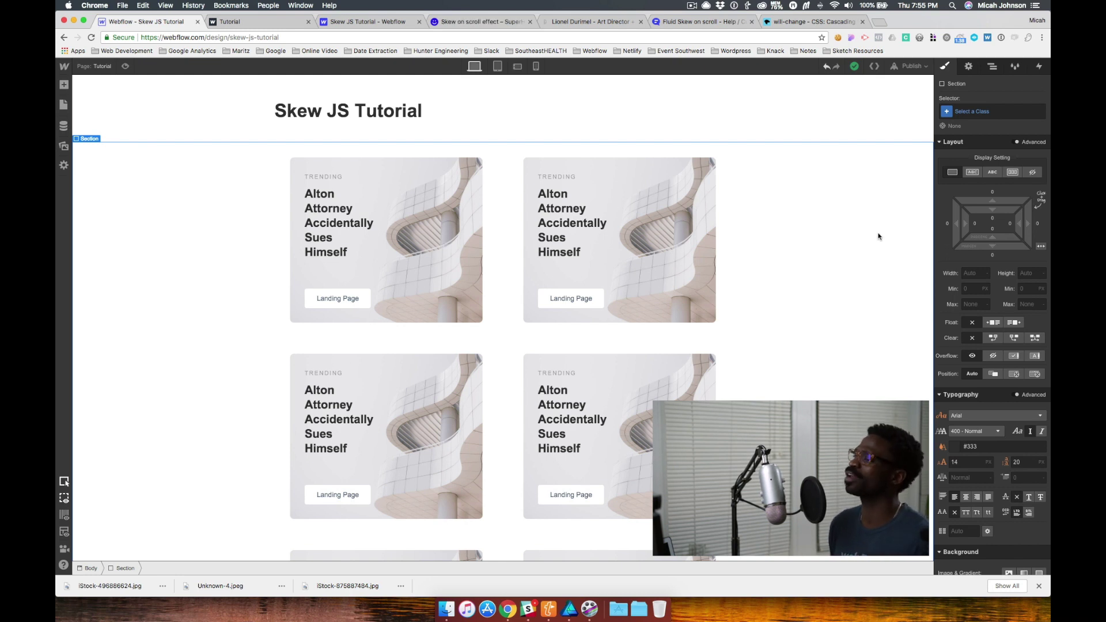
- Bring up the Webflow forum thread 'Fluid Skew on scroll' in its browser tab
click(719, 23)
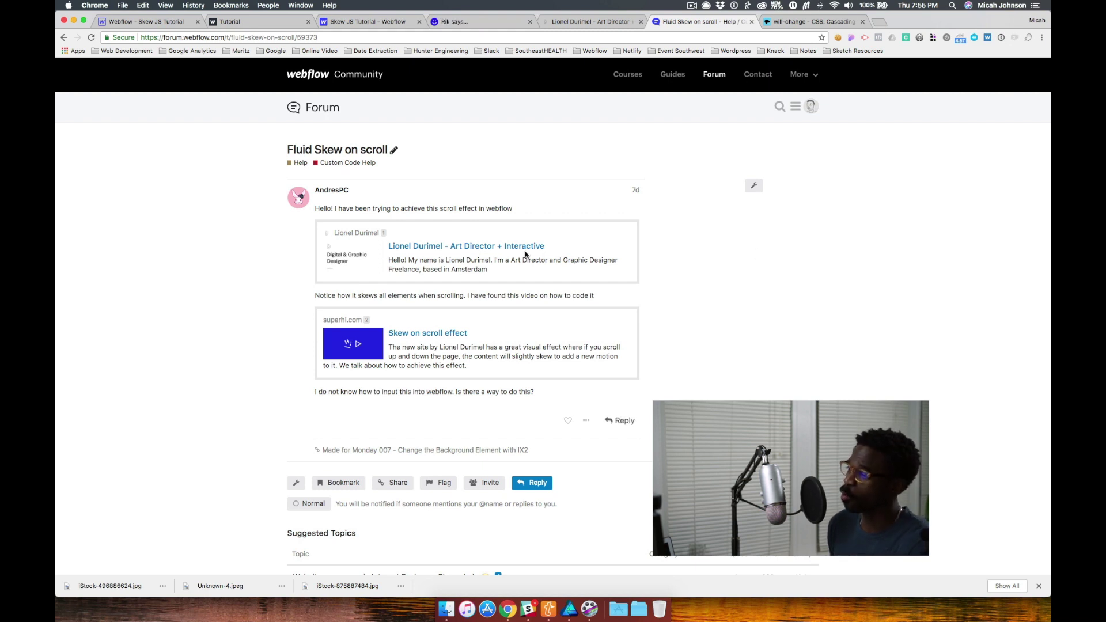
- Scroll Lionel Durimel's portfolio back and forth to watch the names skew, then open SuperHi's video
click(577, 21)
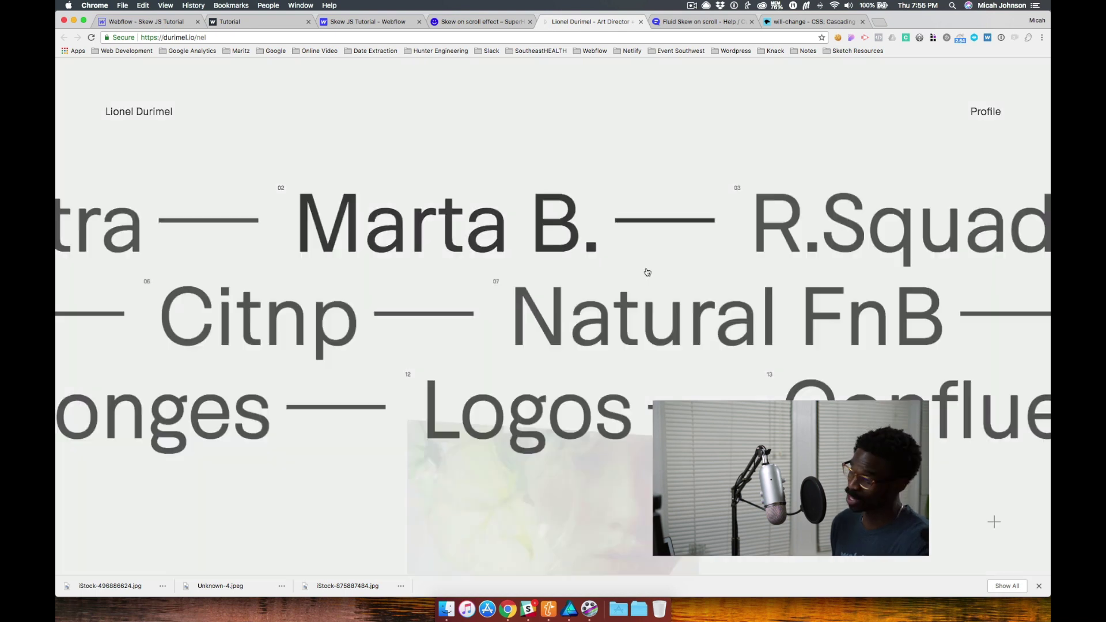
scroll(446, 510, down, 10)
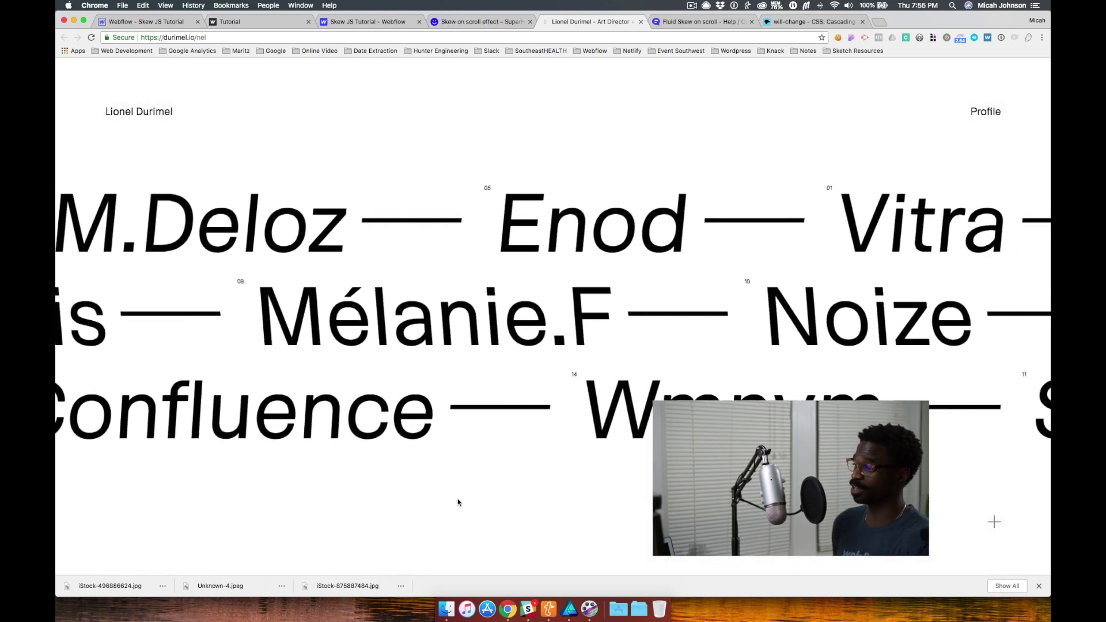
scroll(458, 501, up, 5)
scroll(459, 501, down, 5)
scroll(459, 501, up, 5)
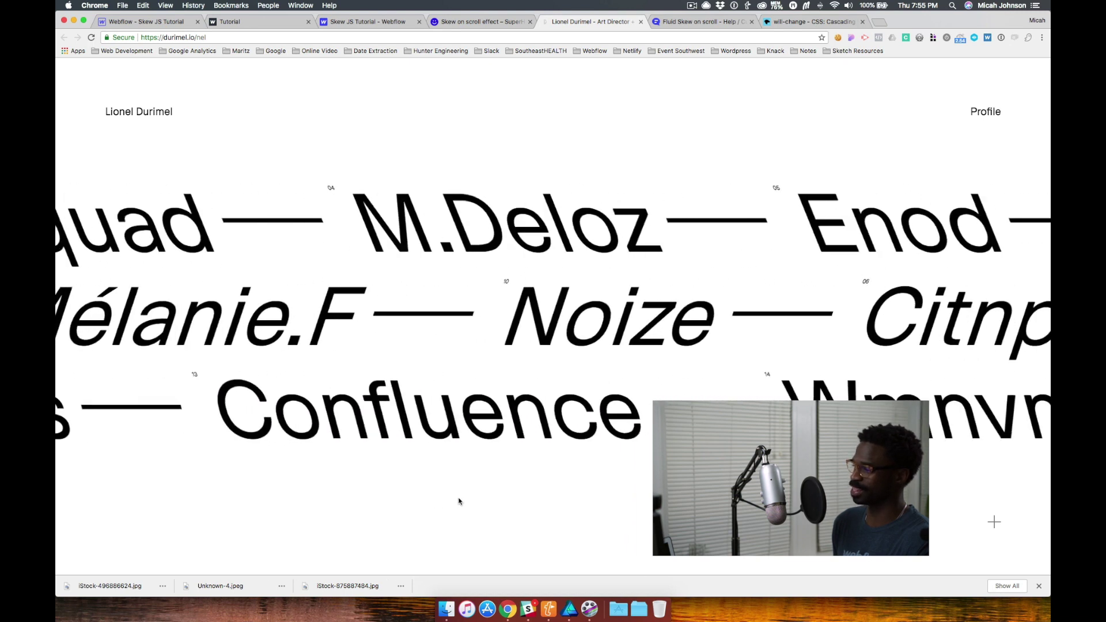
scroll(460, 500, down, 3)
scroll(460, 499, down, 3)
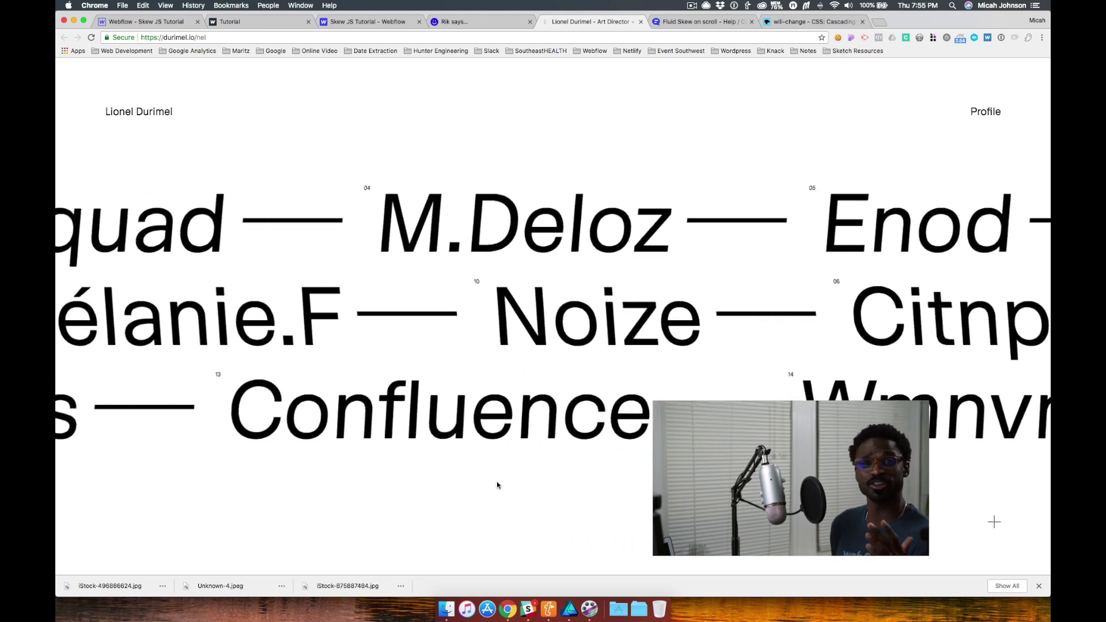
scroll(499, 484, up, 5)
scroll(504, 485, down, 5)
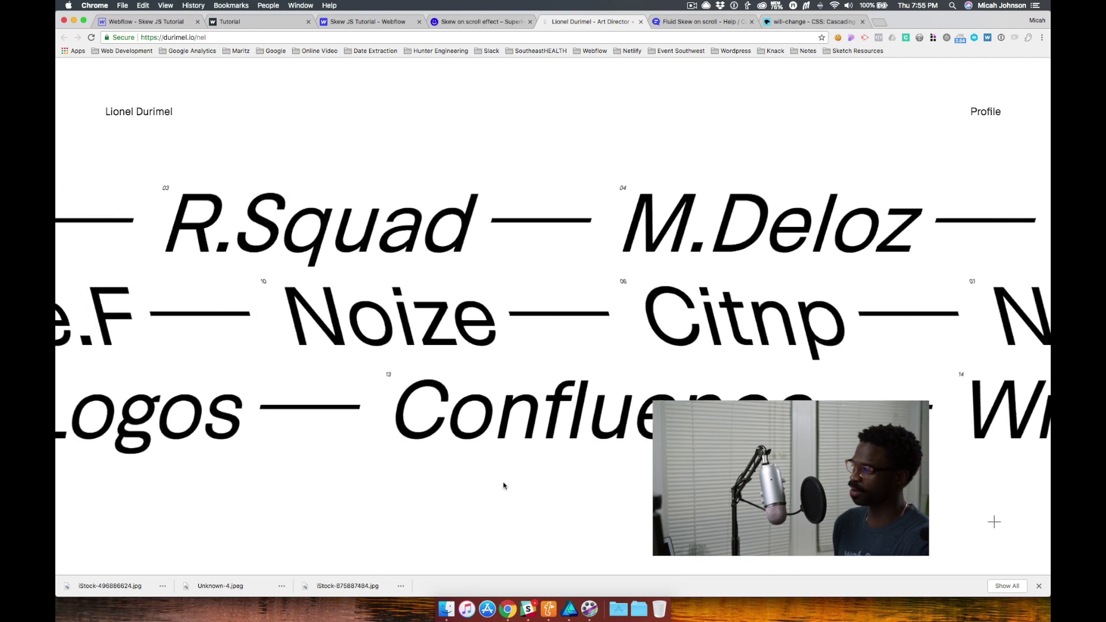
scroll(505, 486, up, 2)
scroll(507, 487, down, 3)
scroll(511, 495, down, 5)
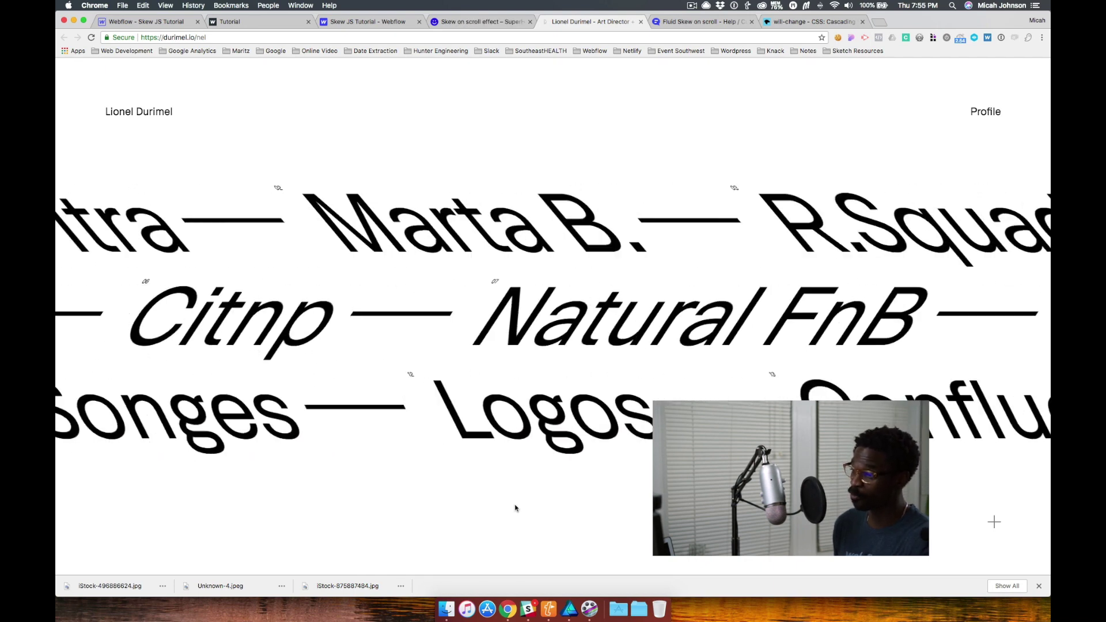
scroll(519, 510, up, 4)
scroll(520, 514, down, 3)
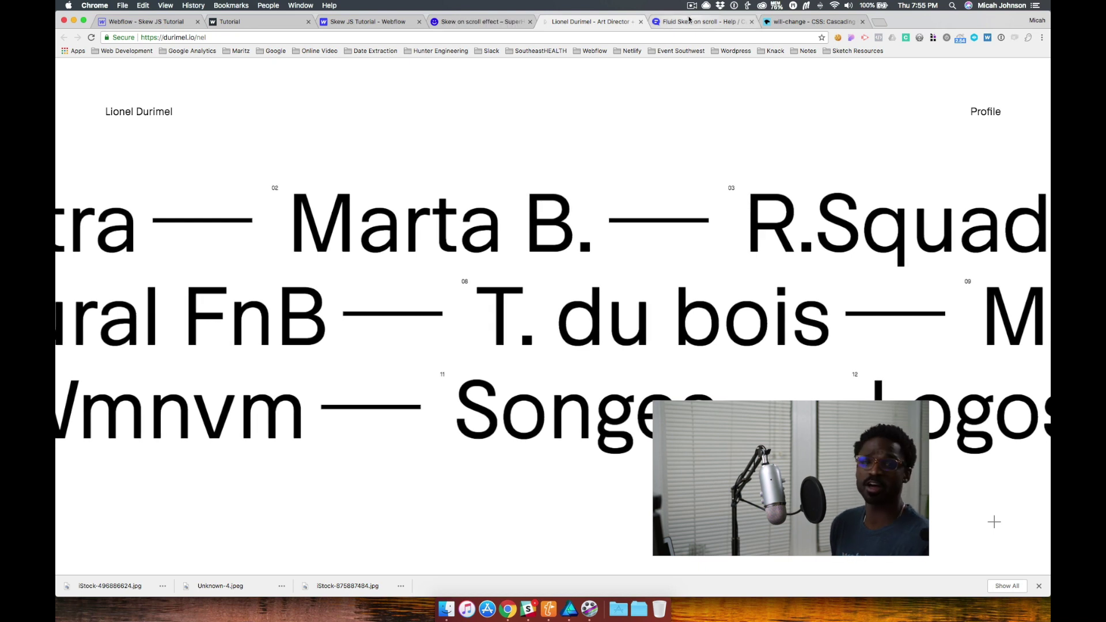
click(461, 22)
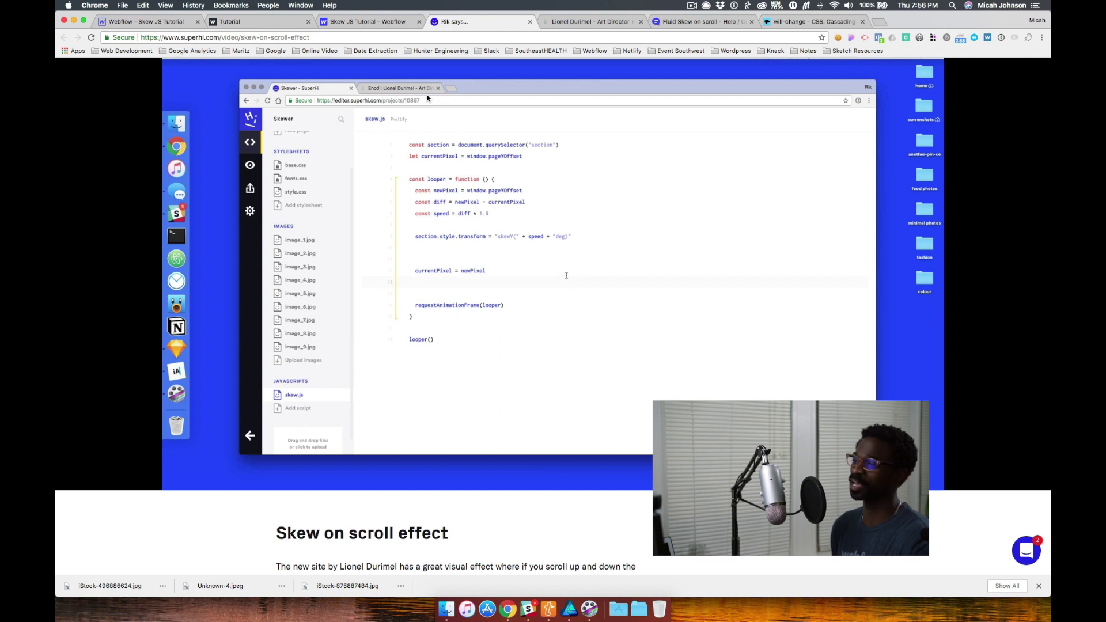
- Pause the SuperHi tutorial video and switch to the published skew-js-tutorial.webflow.io card page
click(427, 98)
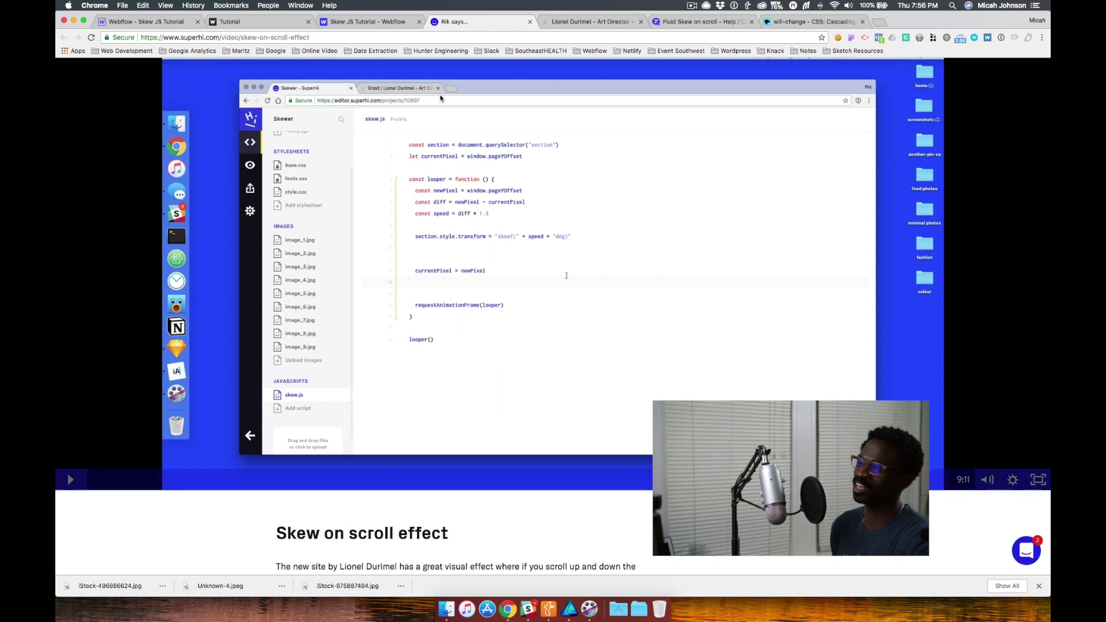
click(233, 22)
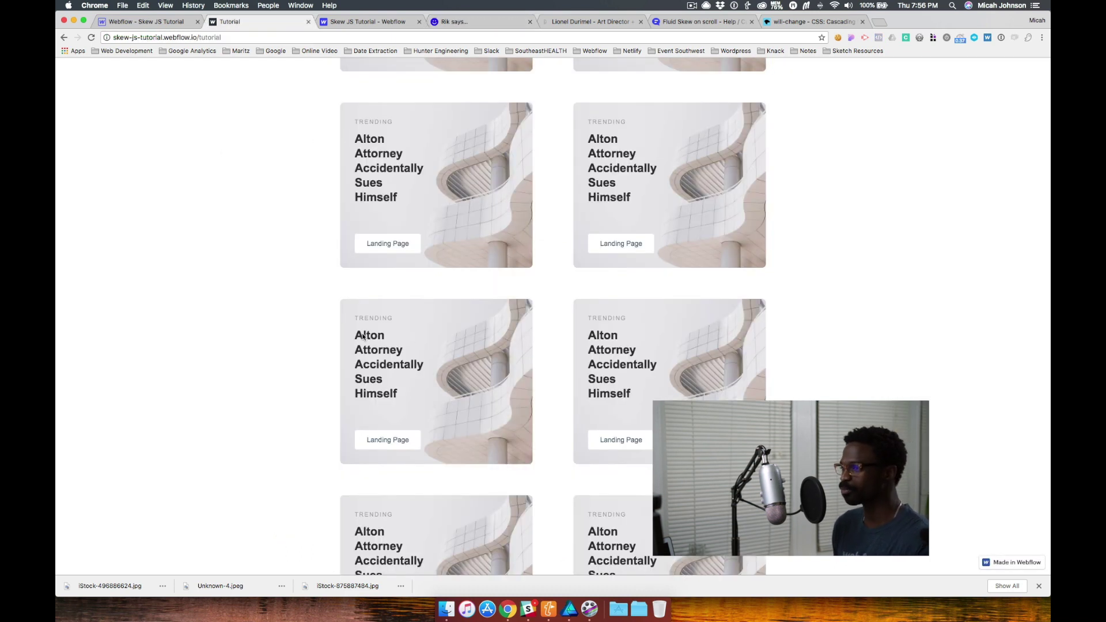
- Go to the Skew JS Tutorial showcase page and scroll its embedded preview
click(156, 23)
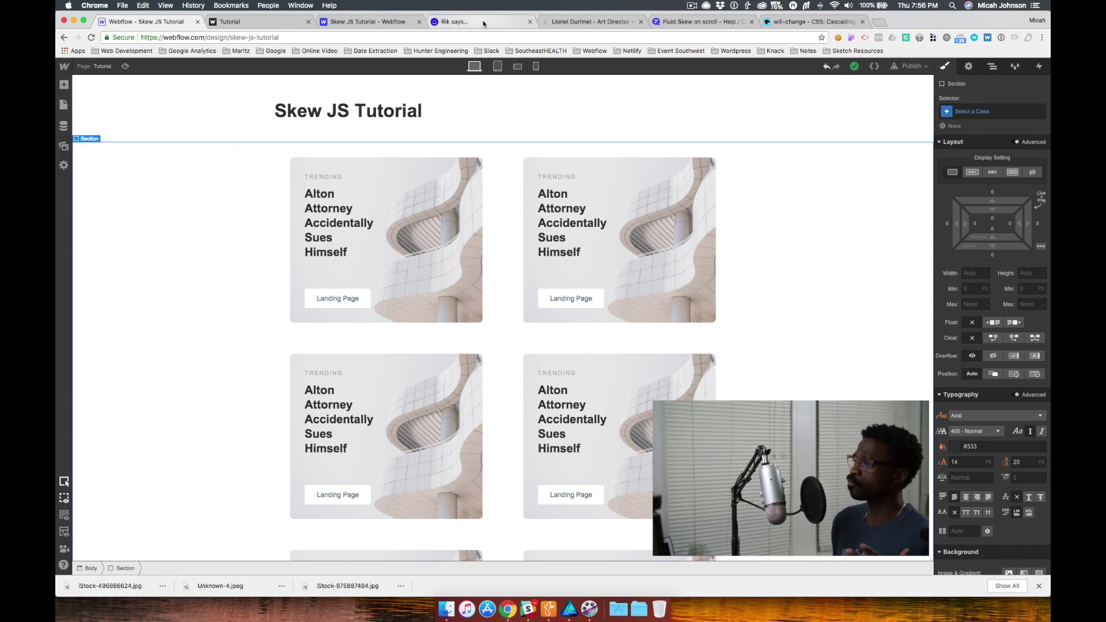
click(372, 23)
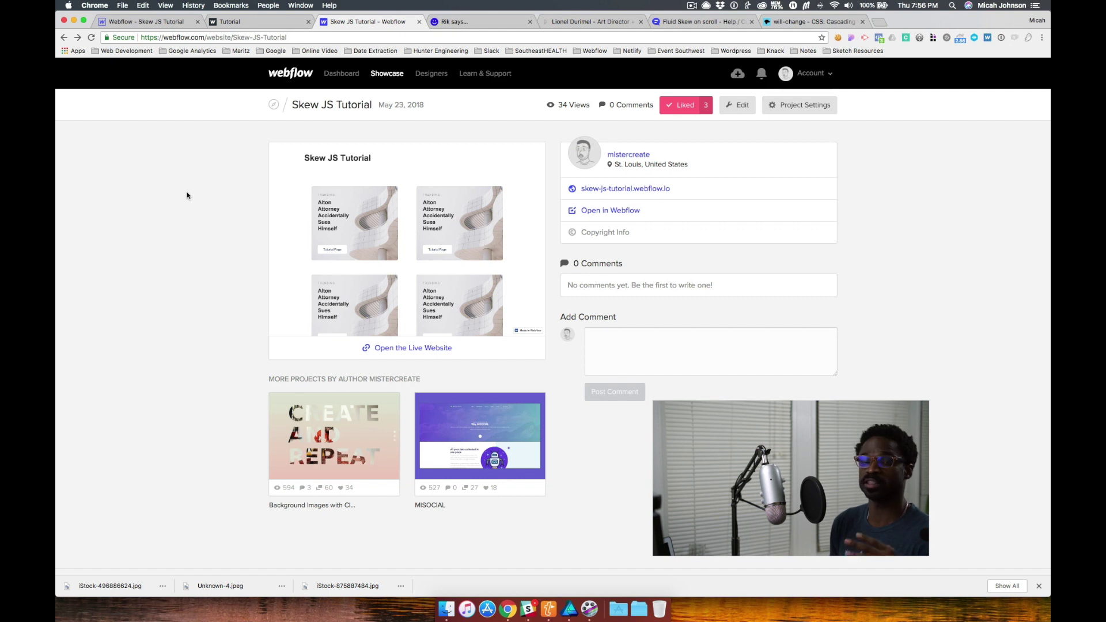
scroll(449, 243, down, 5)
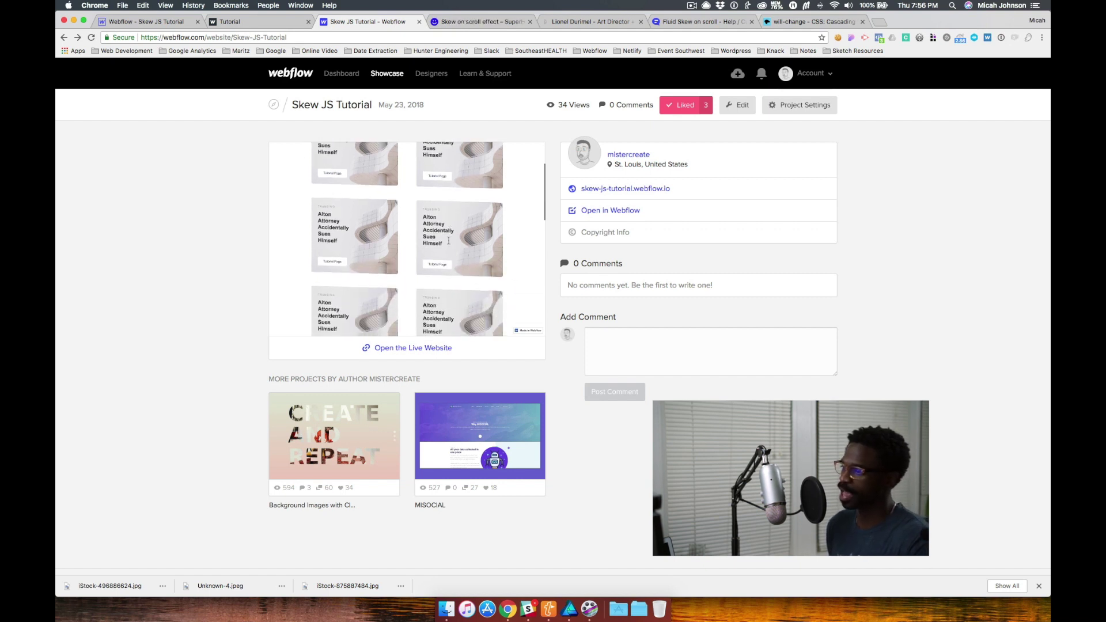
scroll(449, 242, up, 5)
scroll(450, 241, down, 2)
scroll(449, 242, down, 5)
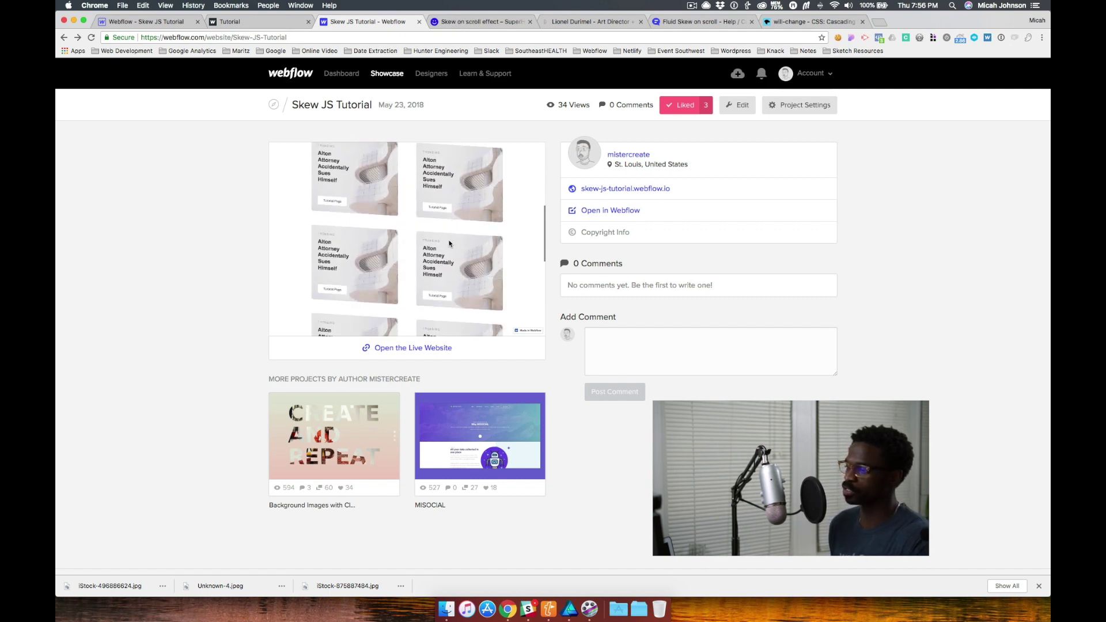
scroll(449, 243, up, 3)
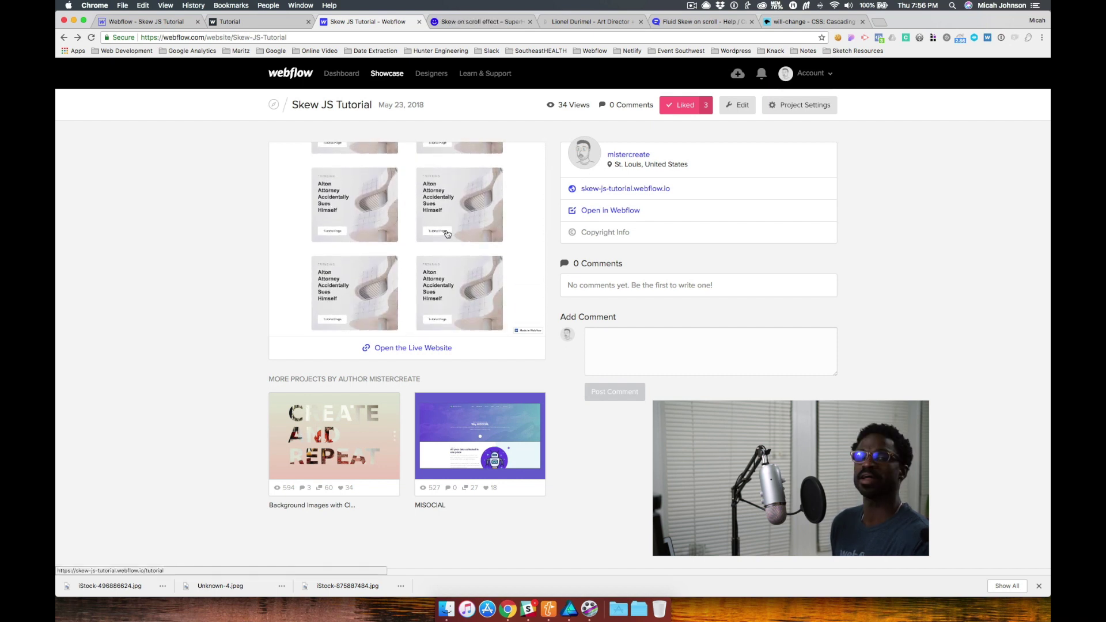
- Load the tutorial page inside the preview, scroll its skewing cards, then go to the live Tutorial site
click(333, 232)
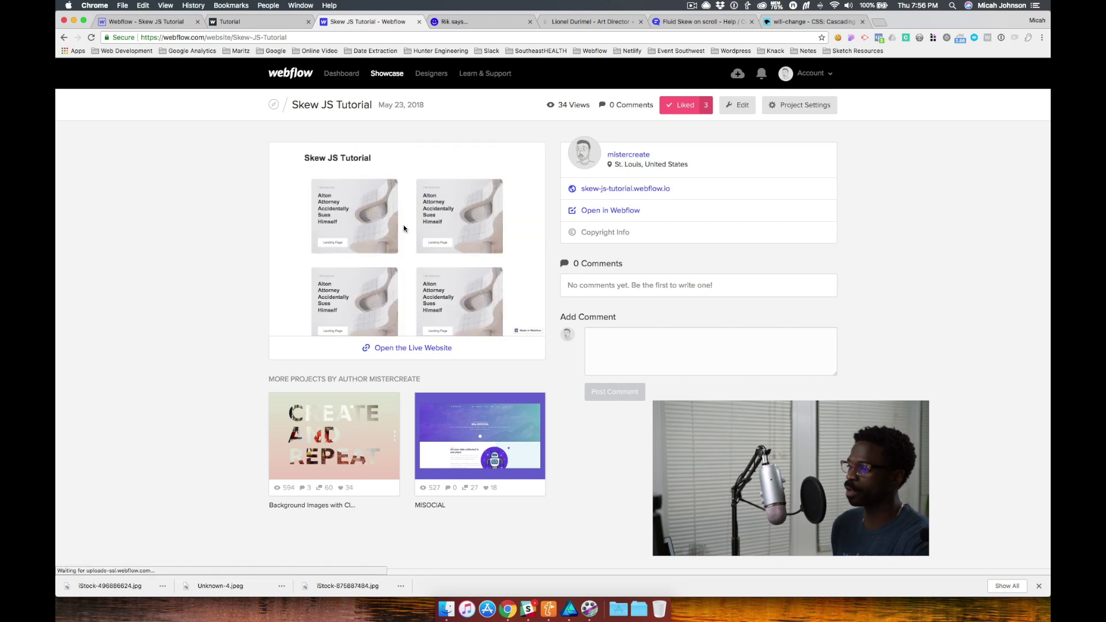
scroll(367, 222, down, 3)
scroll(369, 230, up, 1)
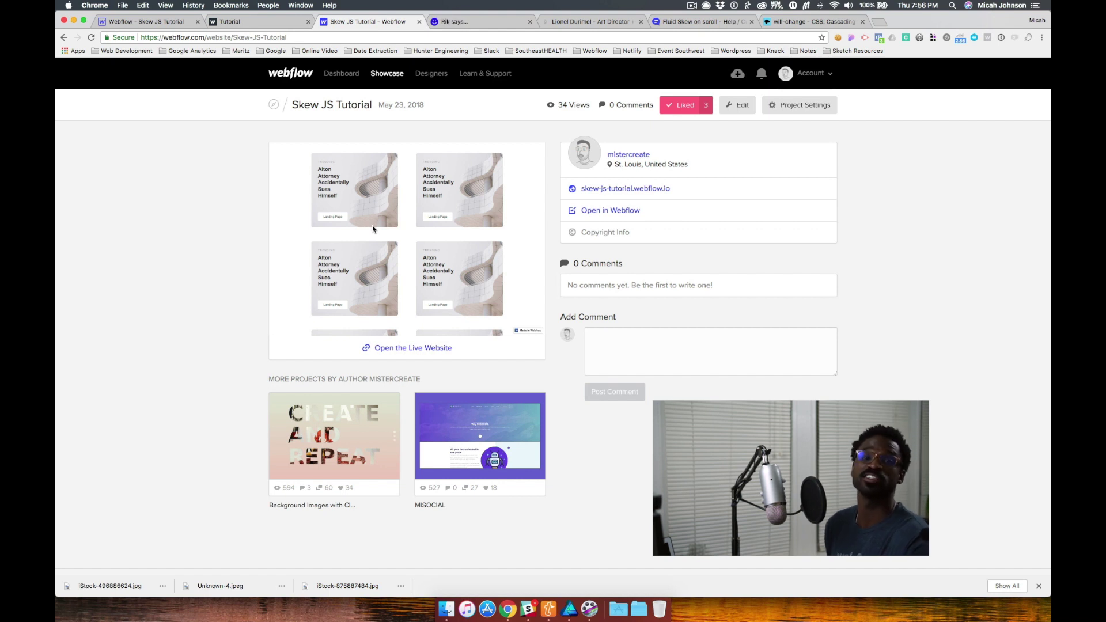
click(242, 22)
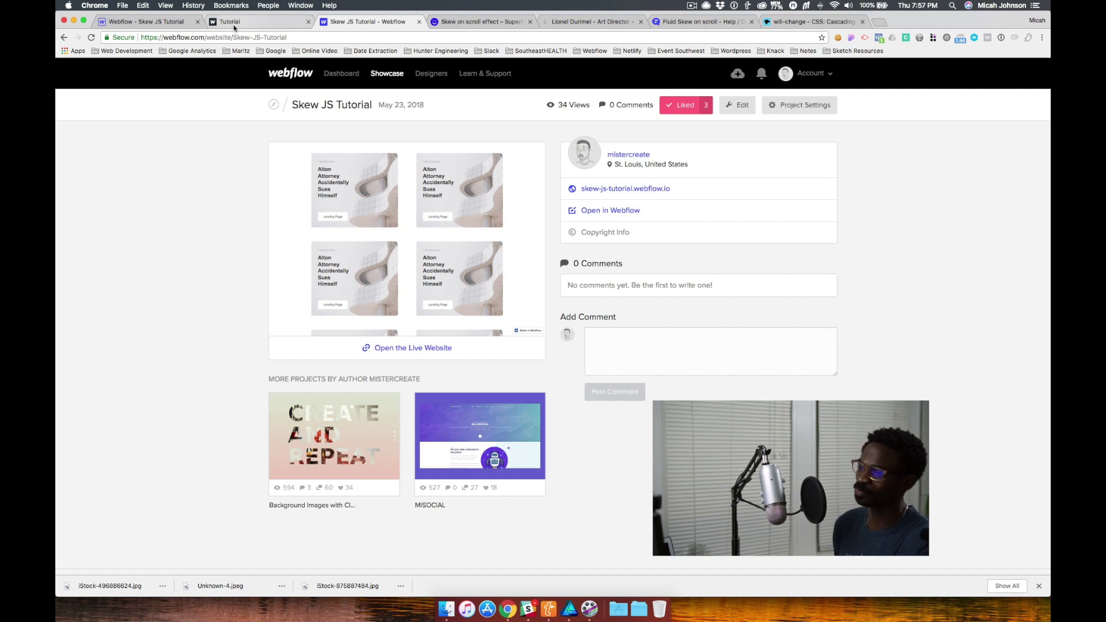
- Back in the Designer, give the card section the new class l-section-tutorial
click(141, 22)
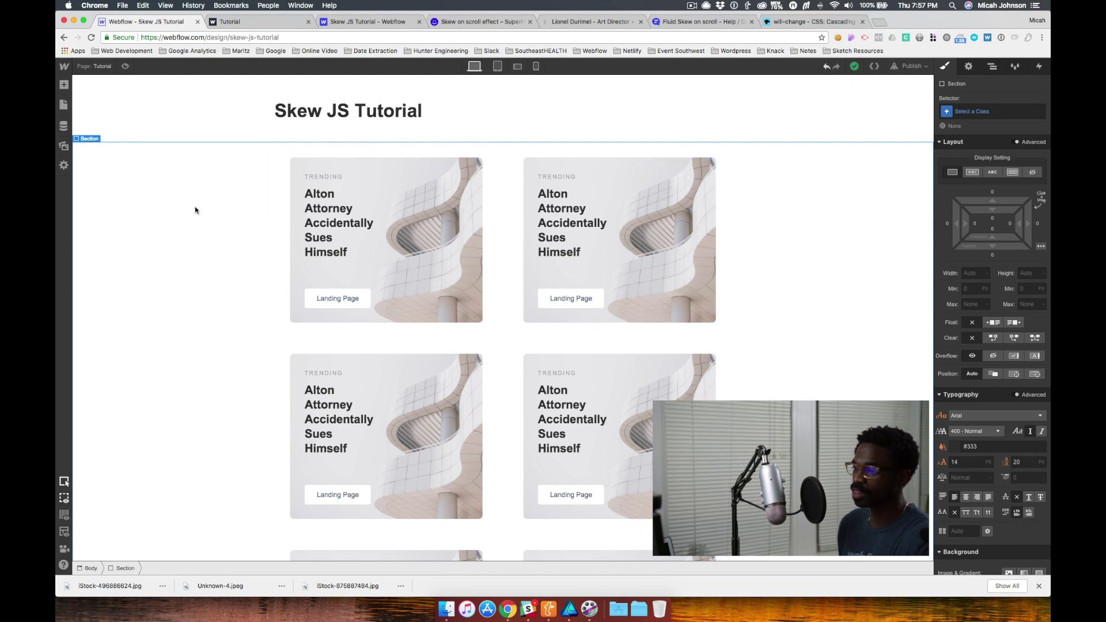
scroll(482, 310, down, 2)
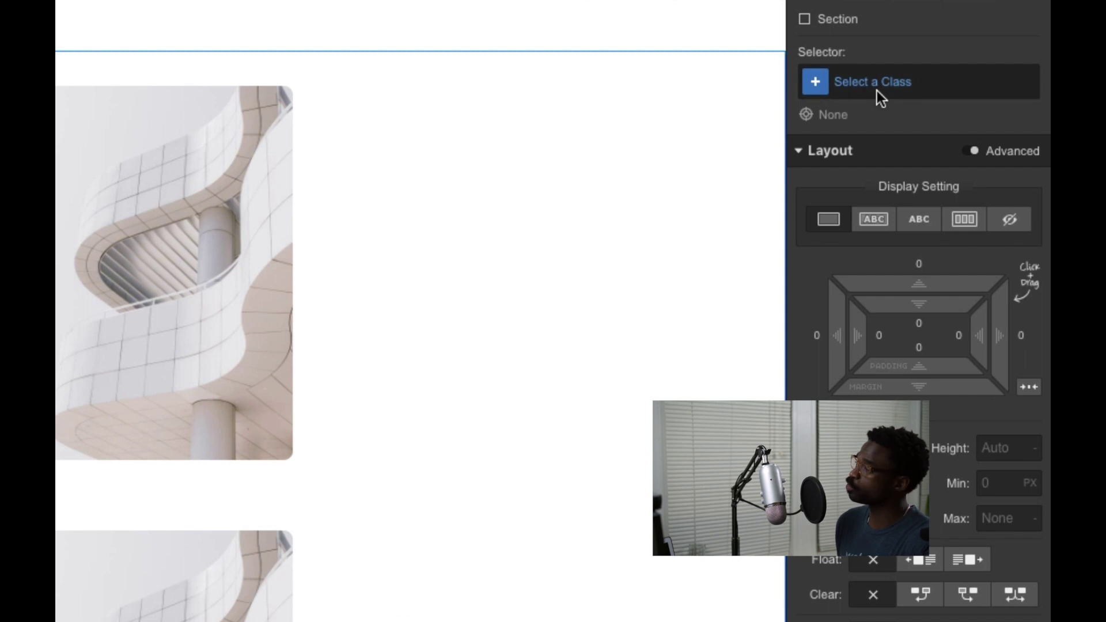
click(881, 85)
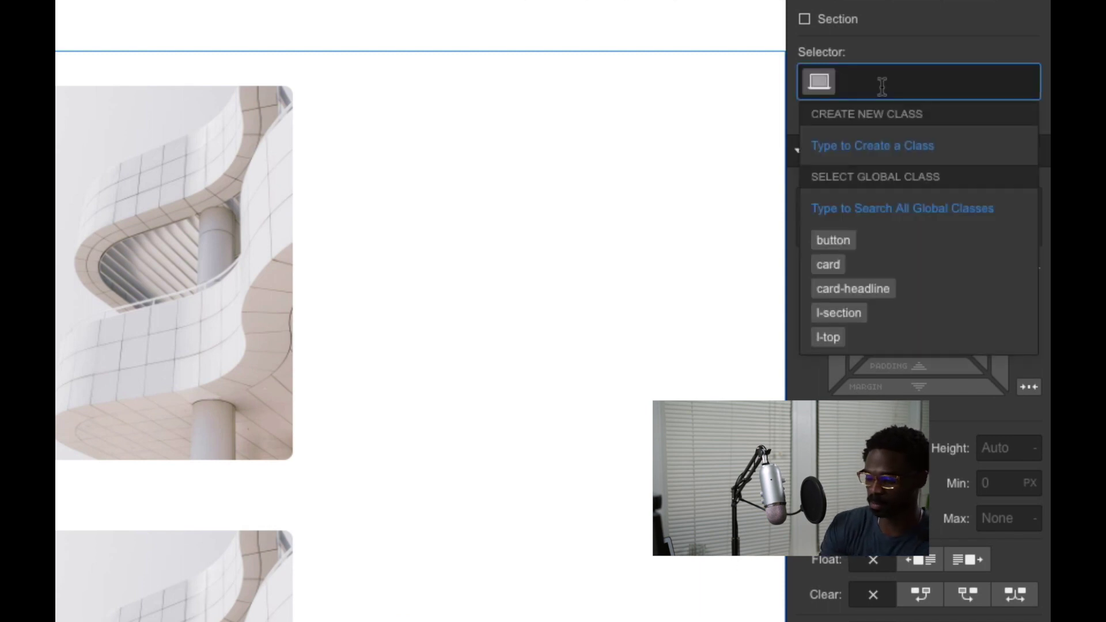
text(l-section)
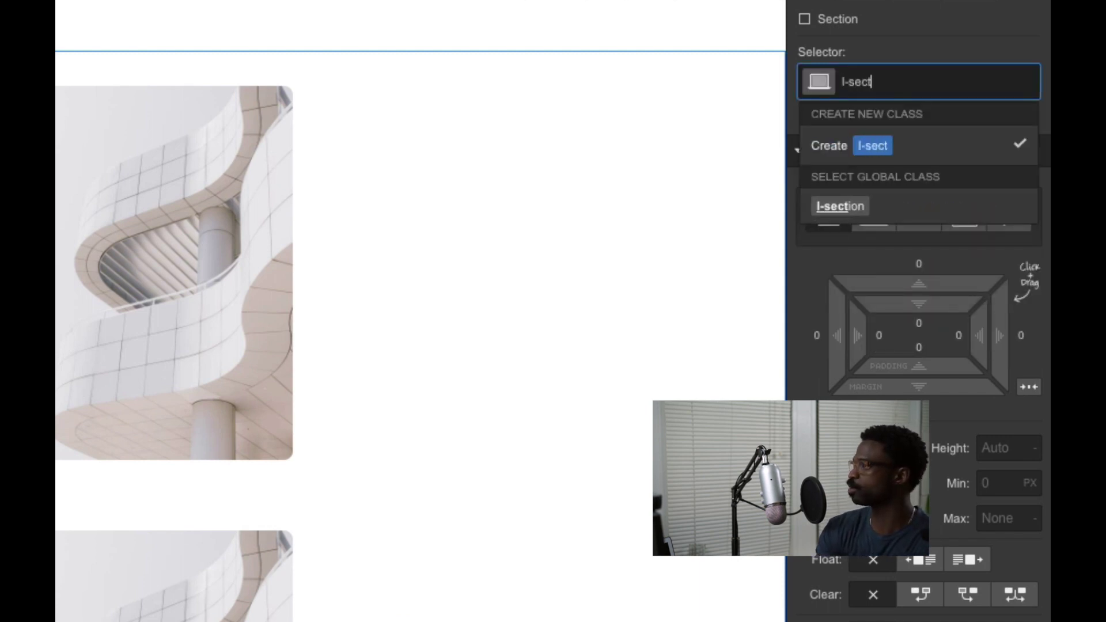
text(-tutorial)
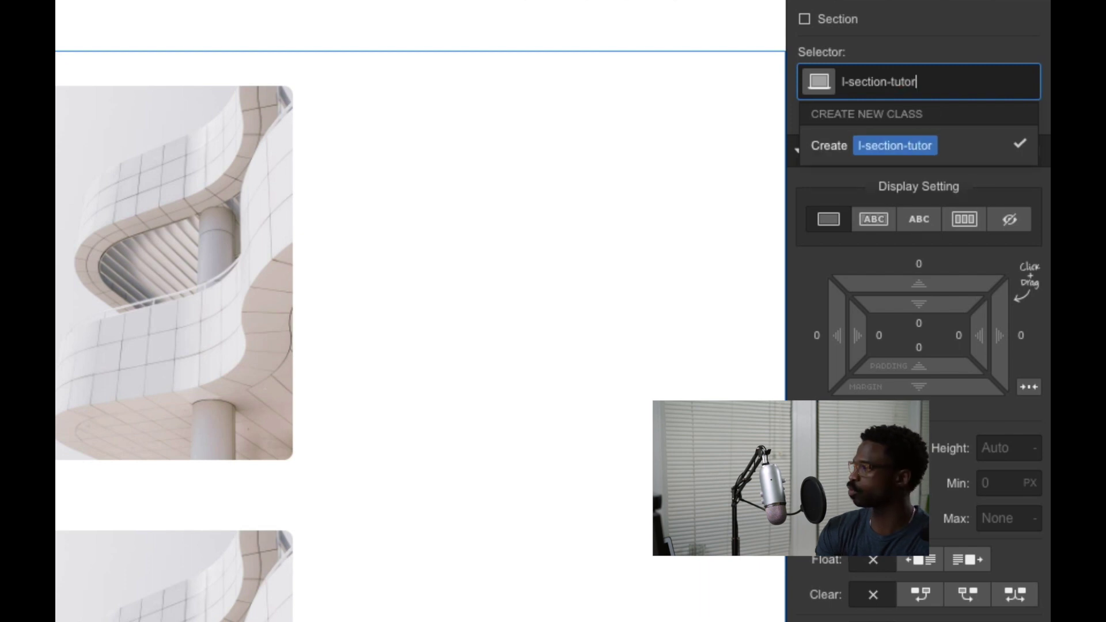
key(Return)
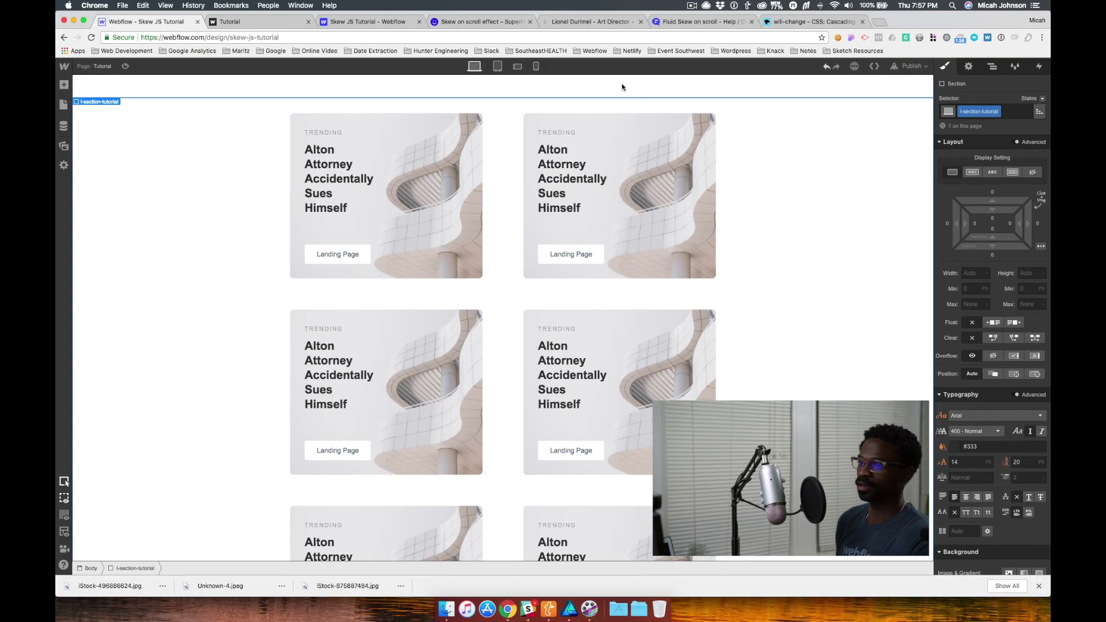
click(102, 66)
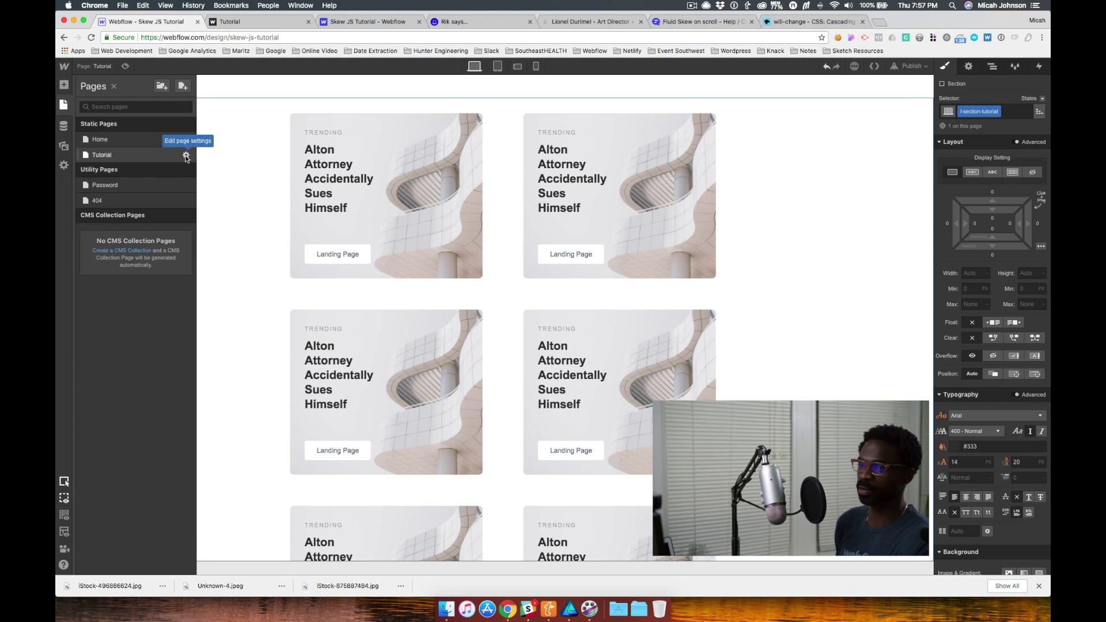
- Replace addSectionClassNameHere with l-section-tutorial in the Tutorial page's before-body script and save
click(186, 156)
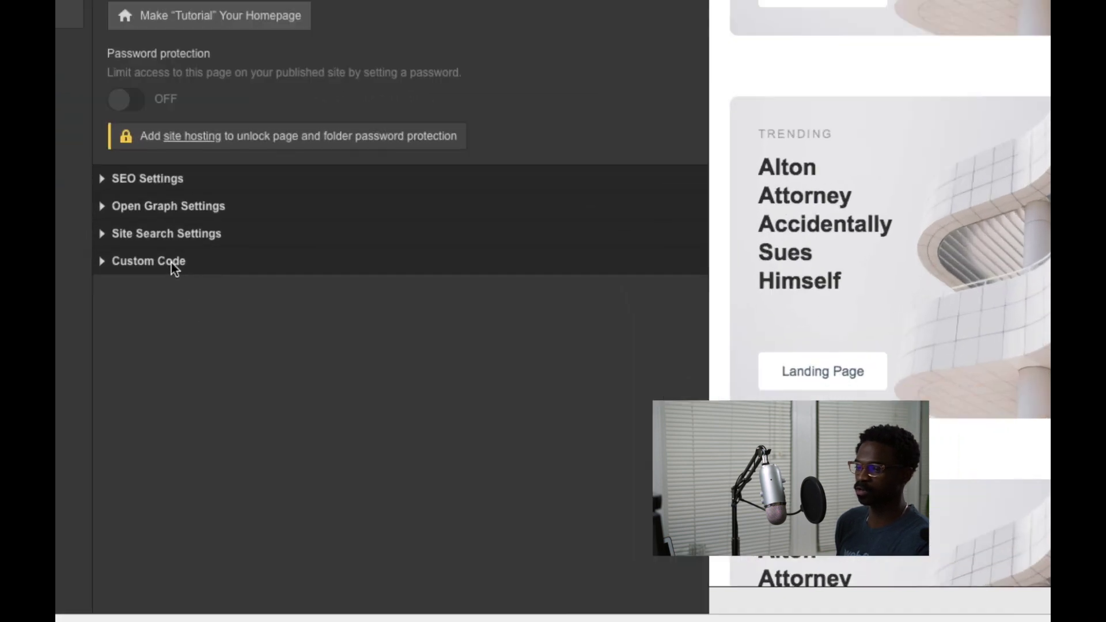
click(237, 395)
scroll(323, 369, down, 10)
scroll(340, 275, down, 1)
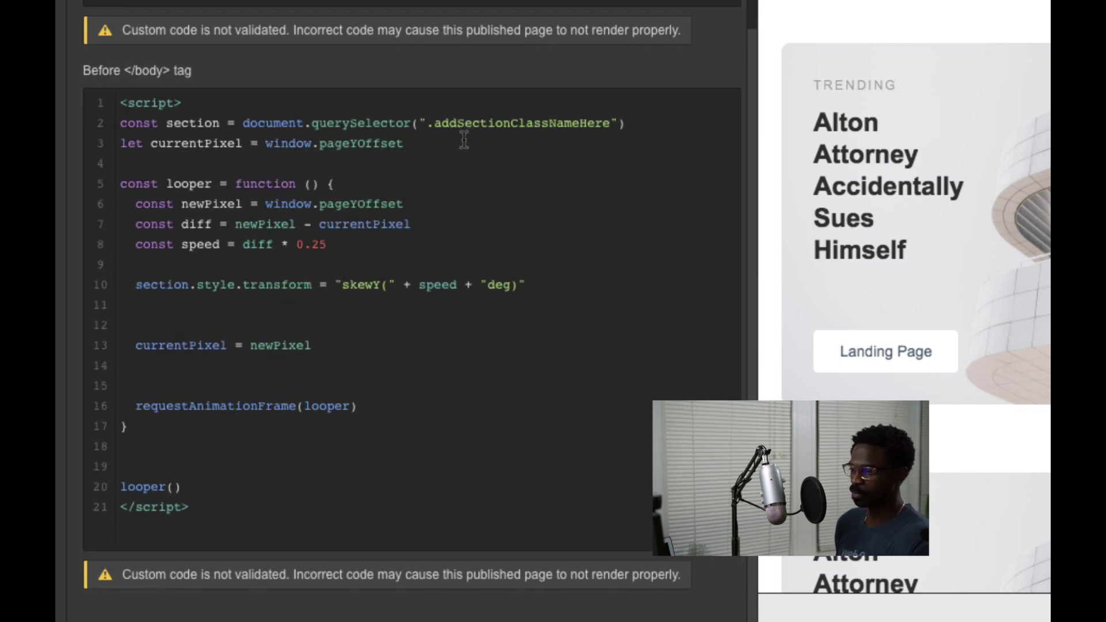
double_click(526, 118)
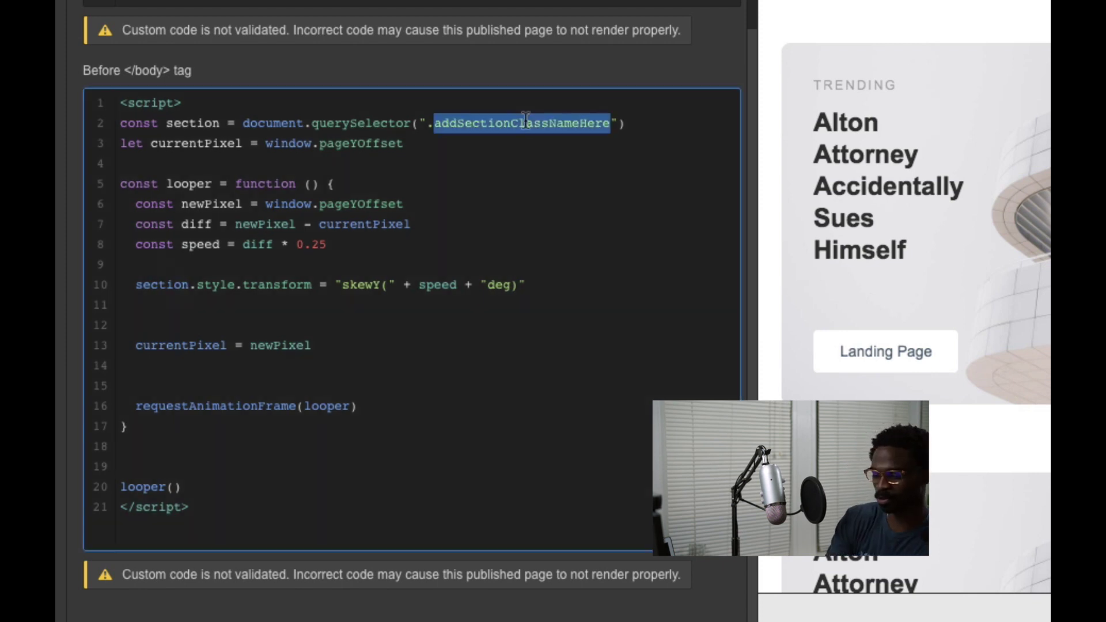
text(l-section)
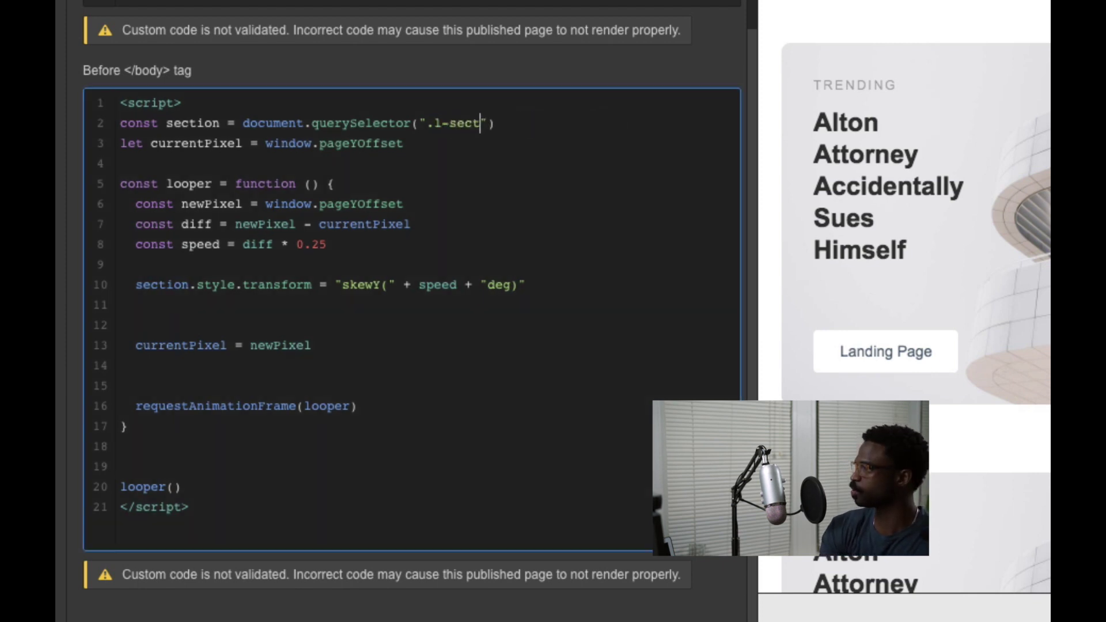
text(-tutori)
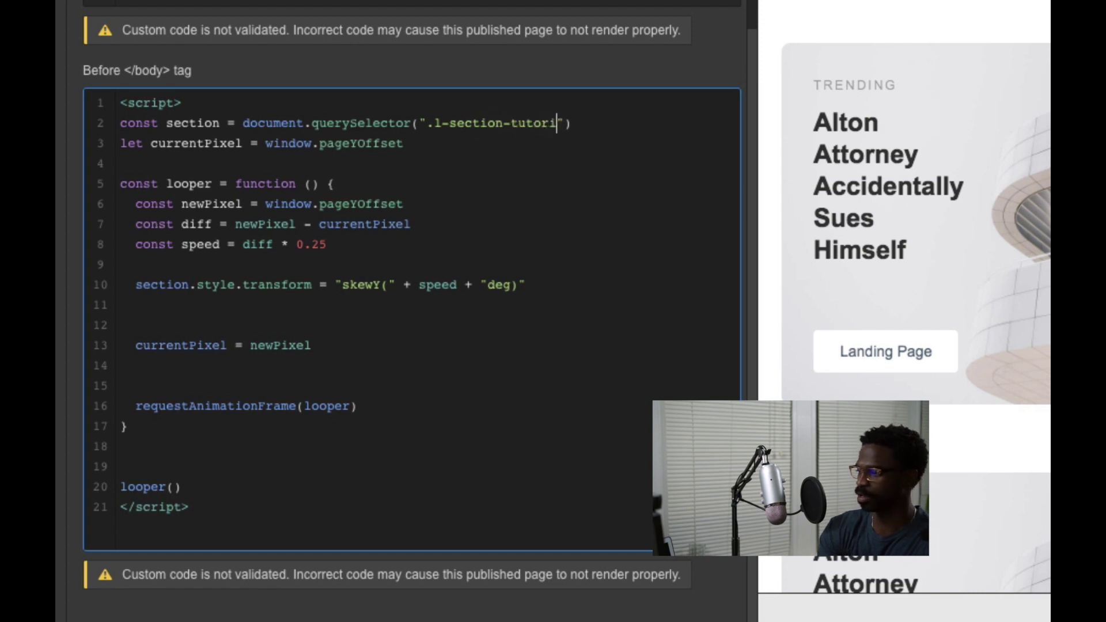
text(al)
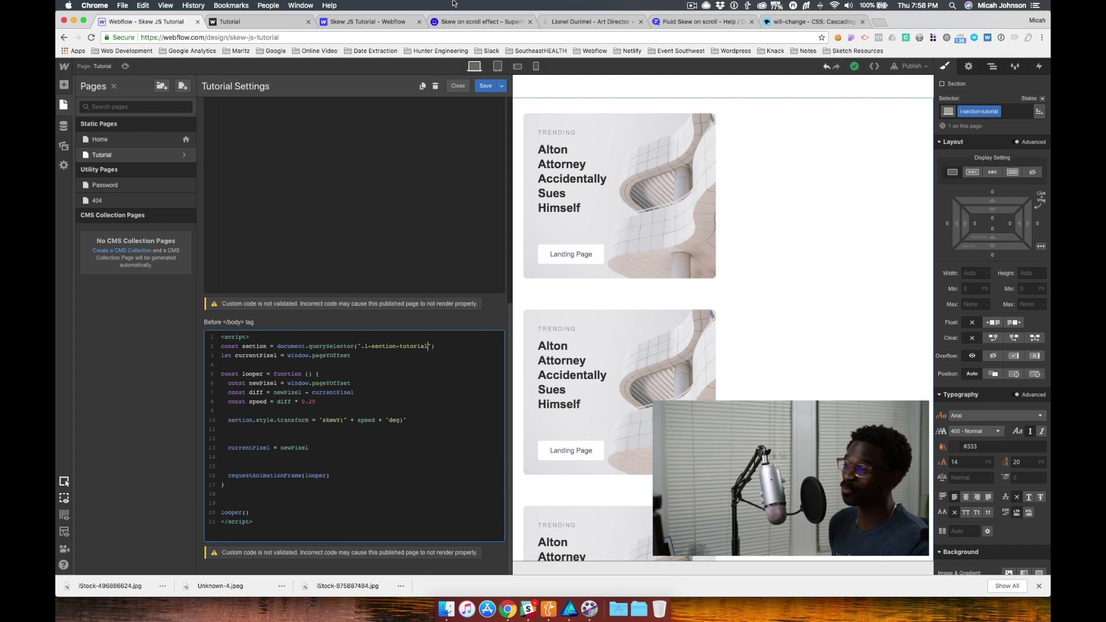
click(486, 86)
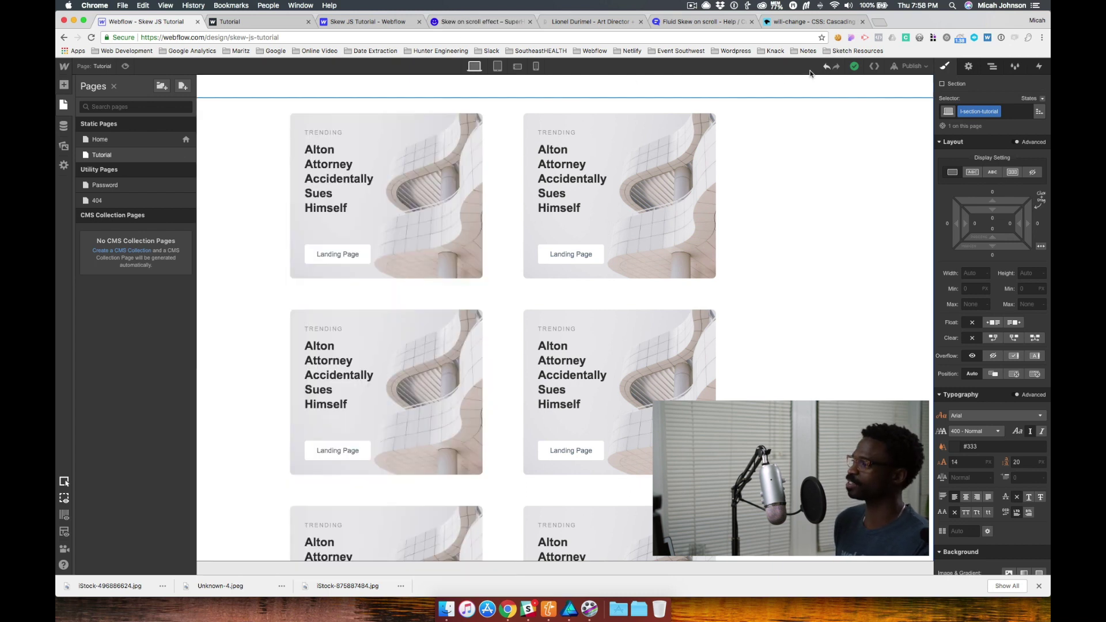
- Publish the site to skew-js-tutorial.webflow.io and switch to the live Tutorial page
click(907, 68)
click(839, 164)
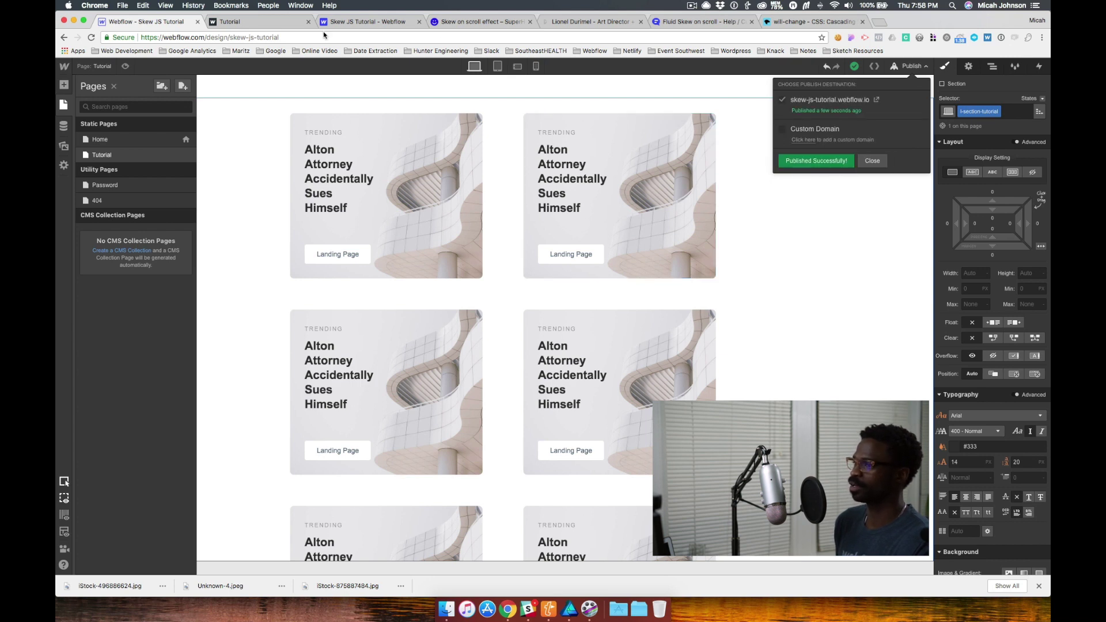
click(287, 25)
- Reload the live Tutorial page with Cmd+R and scroll up and down to watch the cards skew
key(super+r)
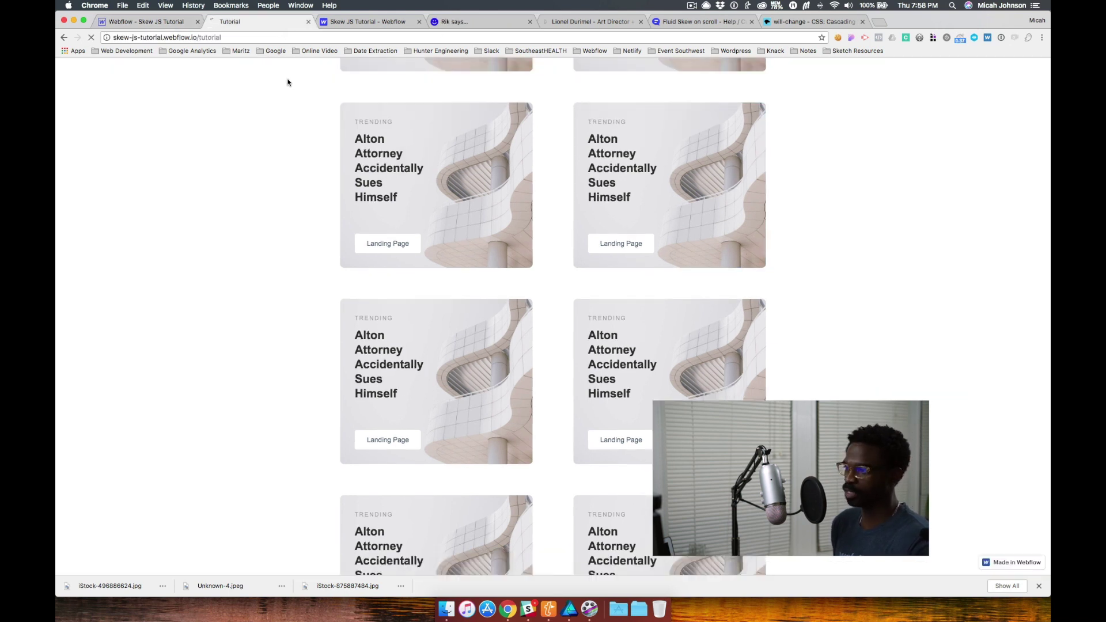
scroll(286, 172, down, 5)
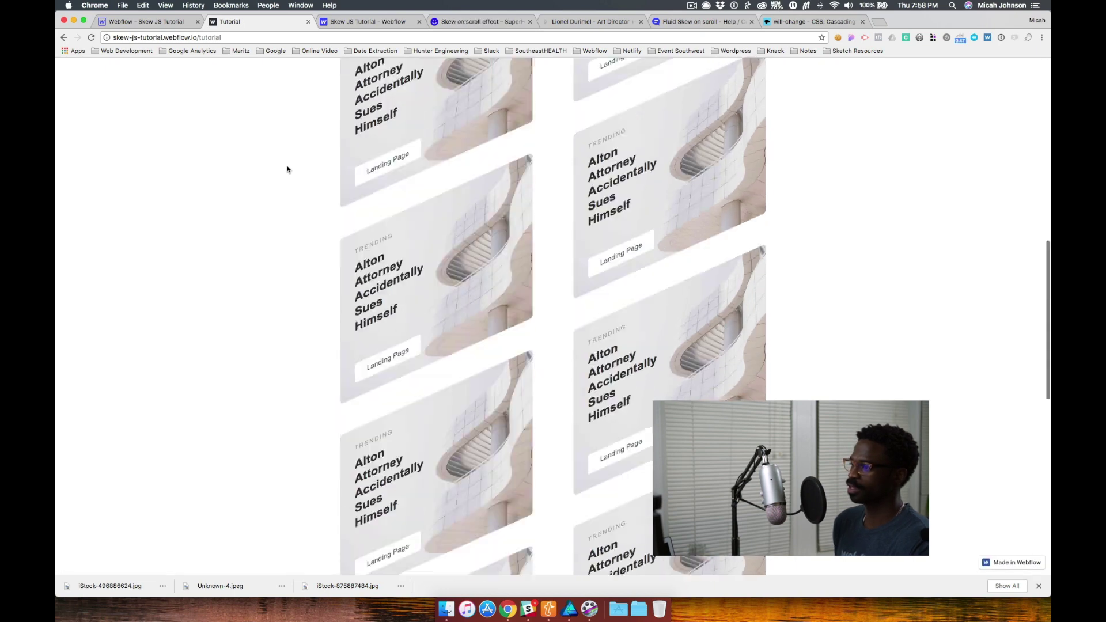
scroll(286, 172, up, 5)
scroll(288, 170, down, 5)
scroll(292, 167, up, 1)
scroll(291, 167, up, 5)
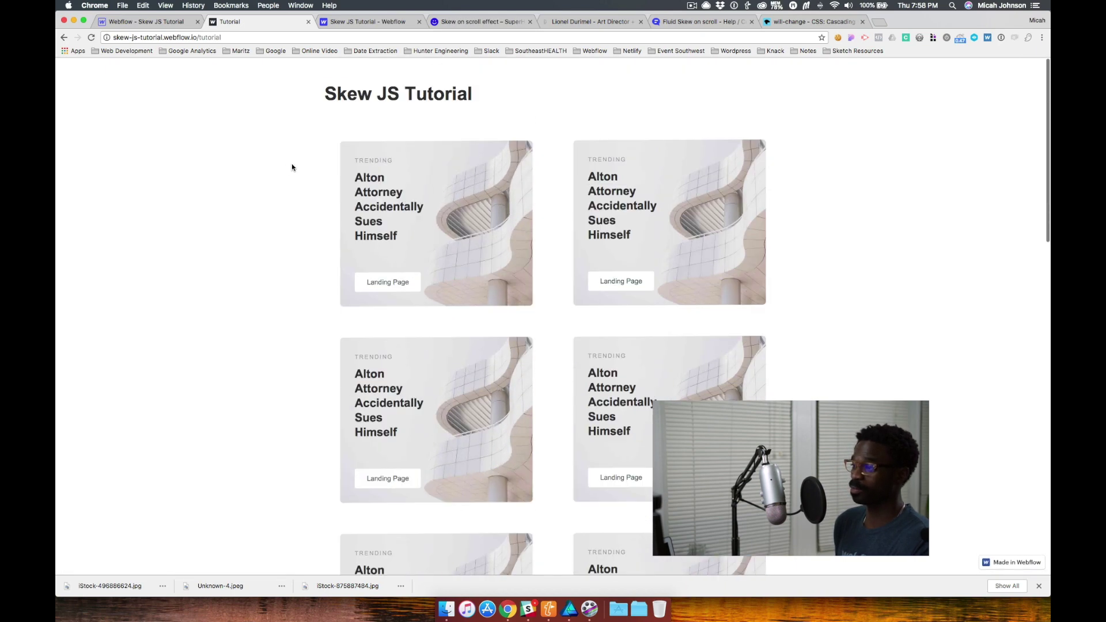
scroll(294, 168, down, 5)
scroll(301, 170, up, 5)
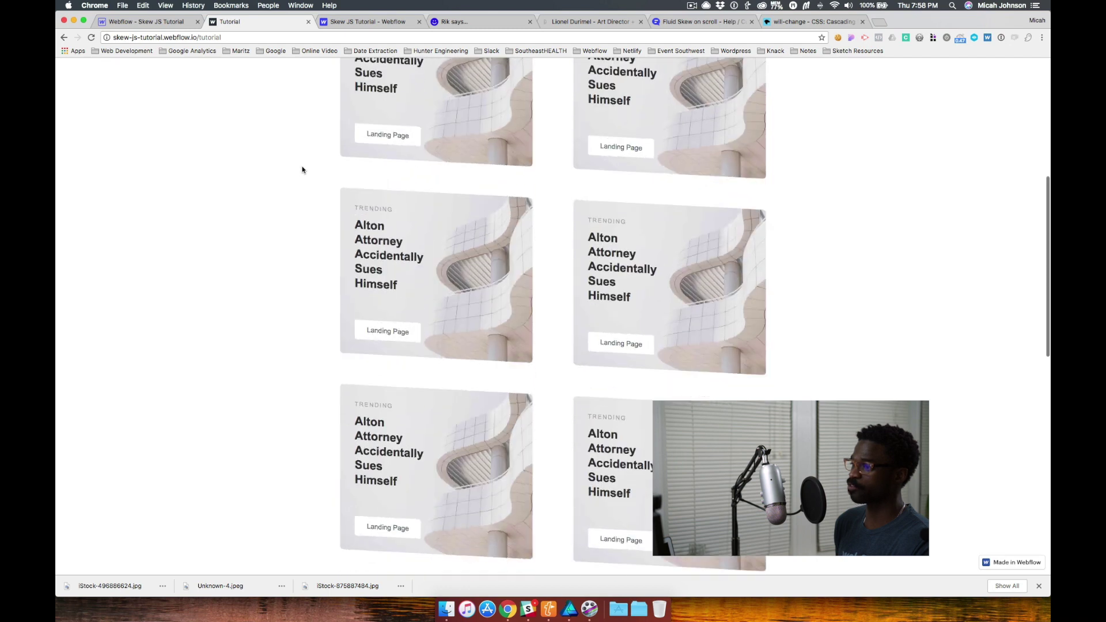
scroll(302, 168, down, 4)
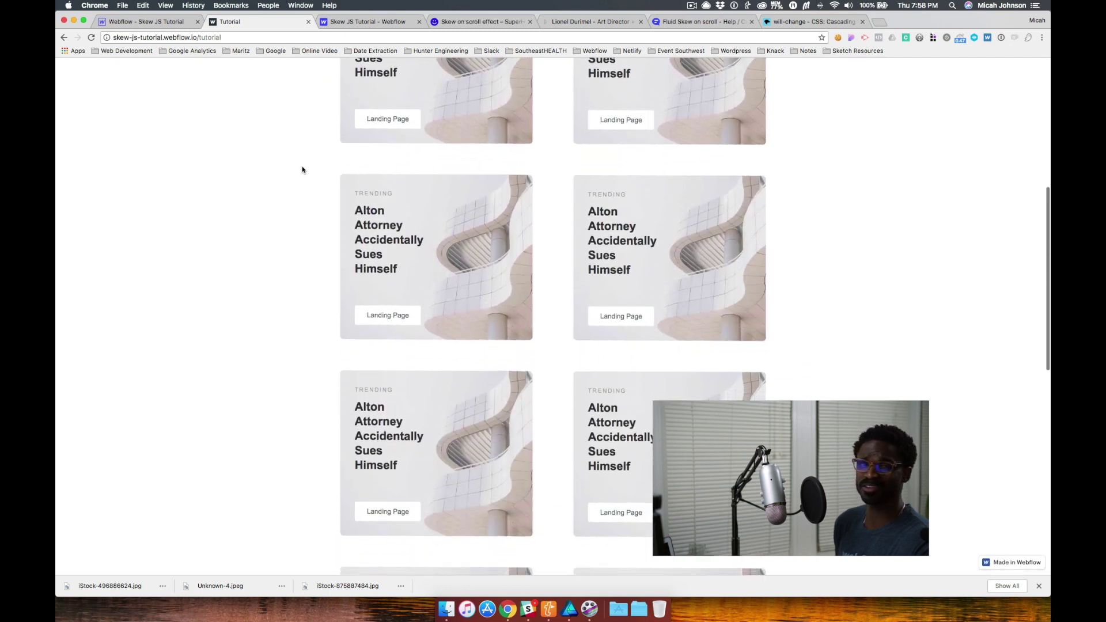
scroll(302, 170, up, 4)
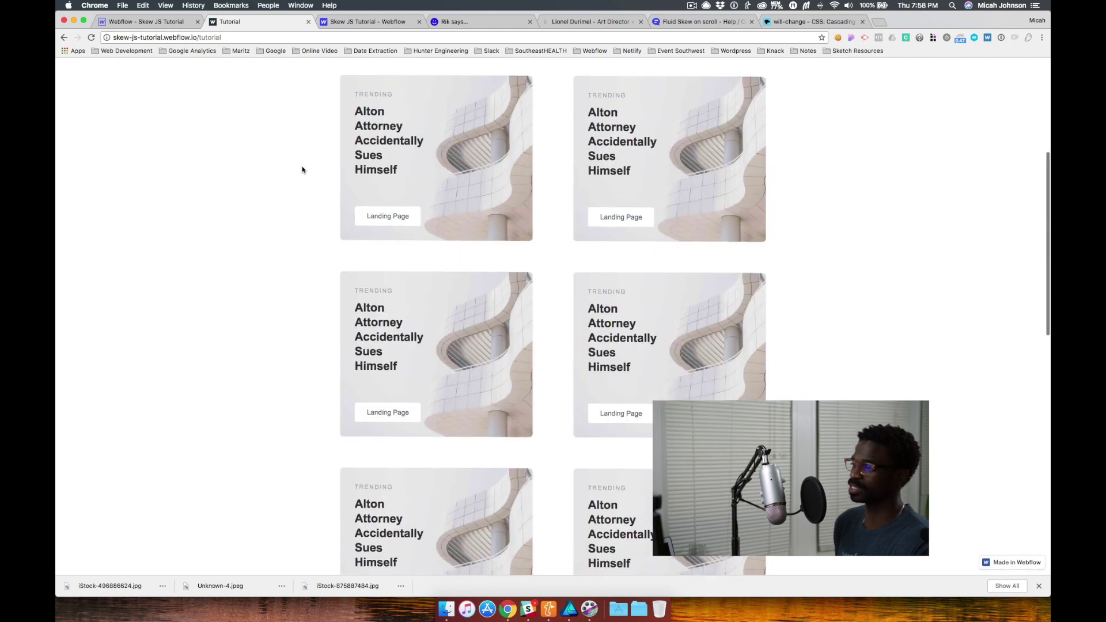
scroll(302, 167, down, 3)
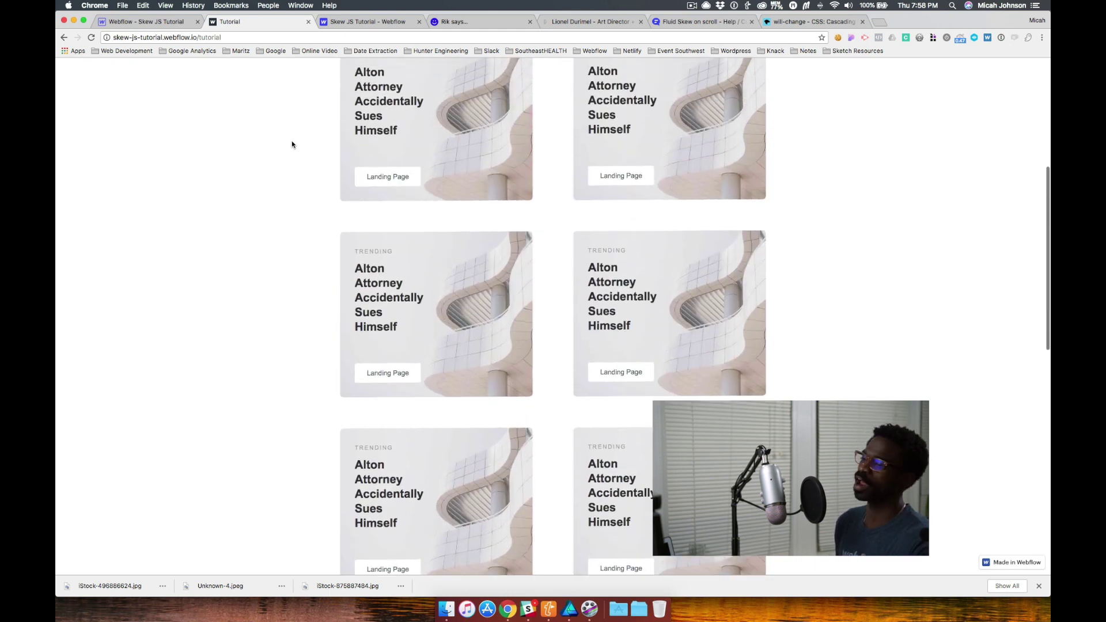
click(164, 22)
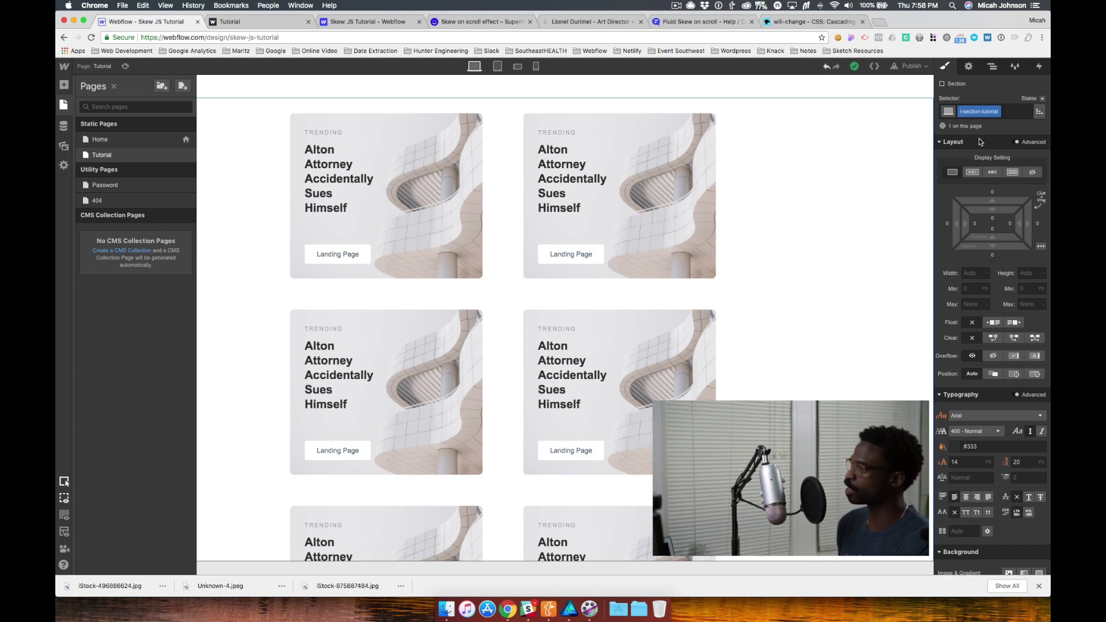
- Add a 200ms Transform transition using easeOutQuint, cubic-bezier(.23, 1, .32, 1), to the section
scroll(957, 507, down, 10)
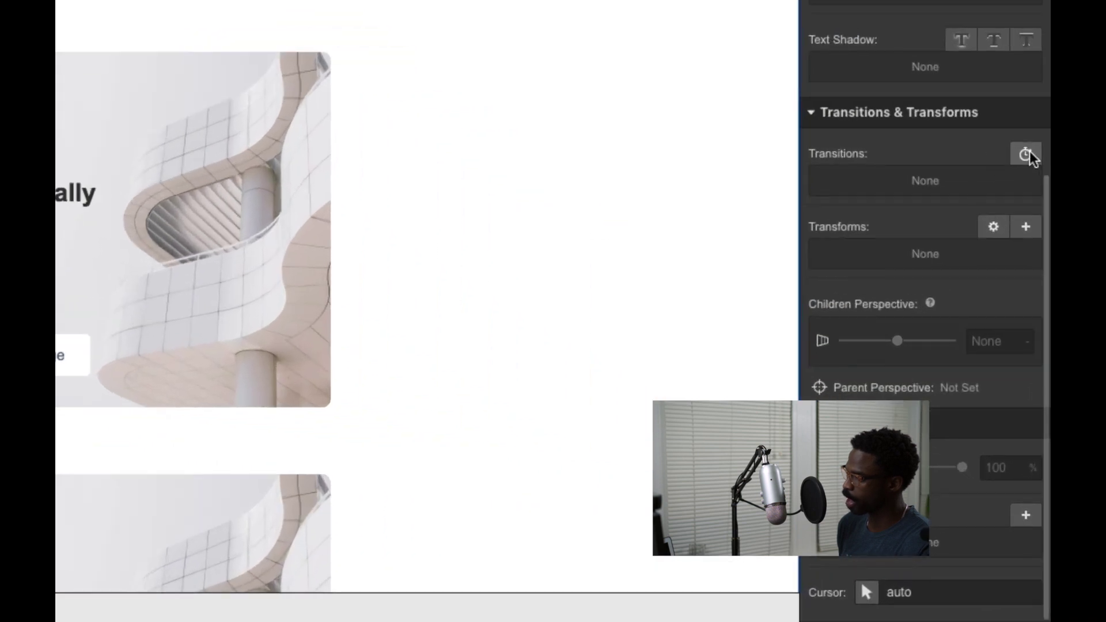
click(1026, 151)
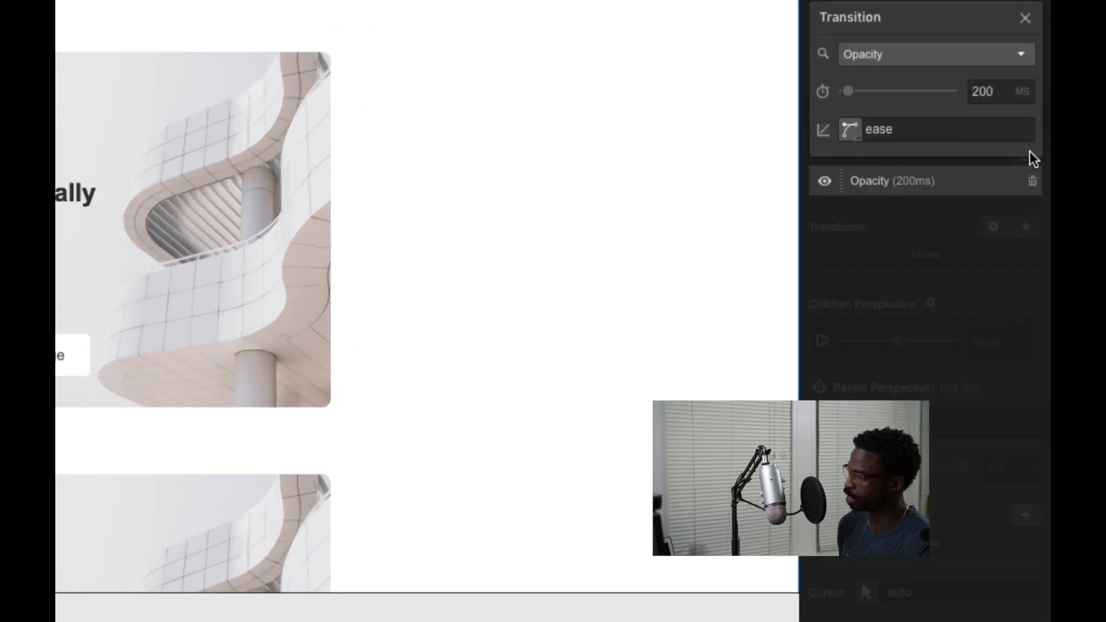
click(936, 62)
key(Down)
key(Down)
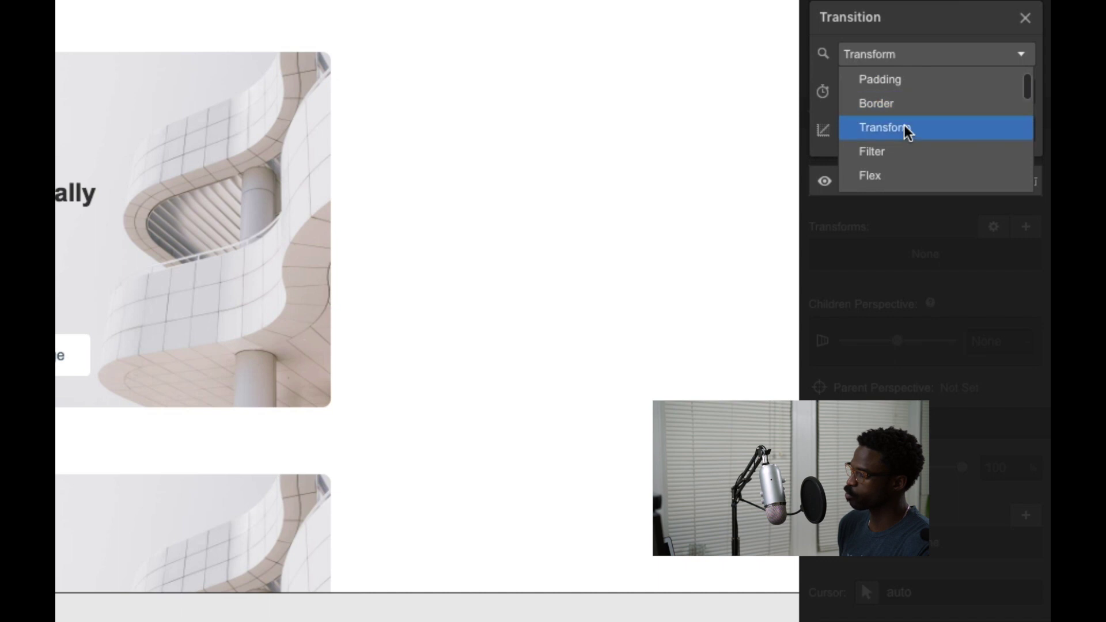
click(907, 129)
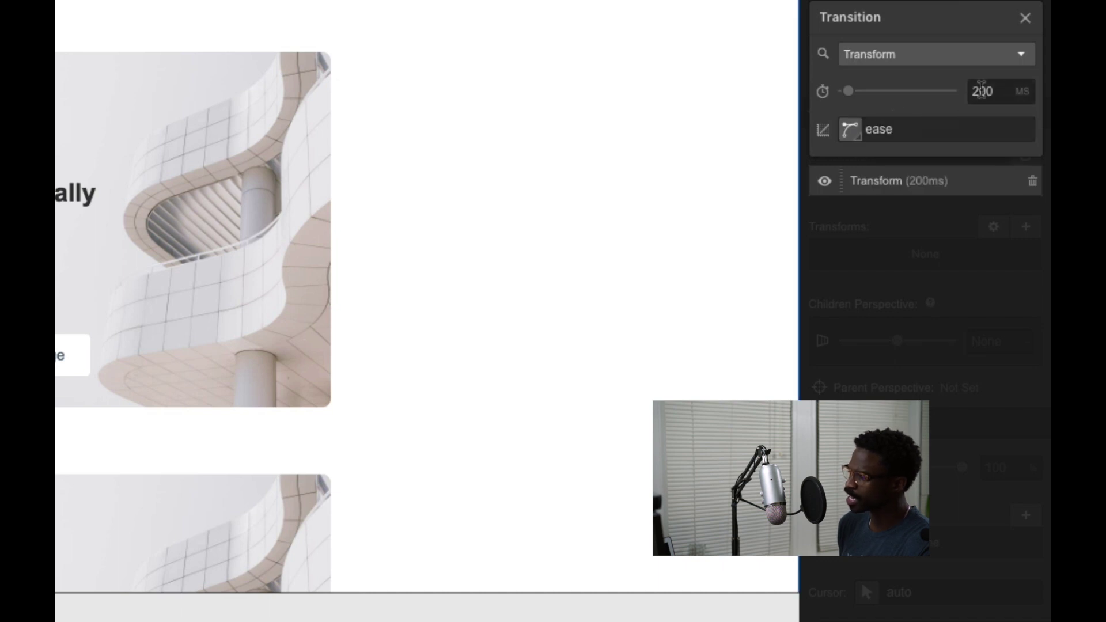
click(849, 133)
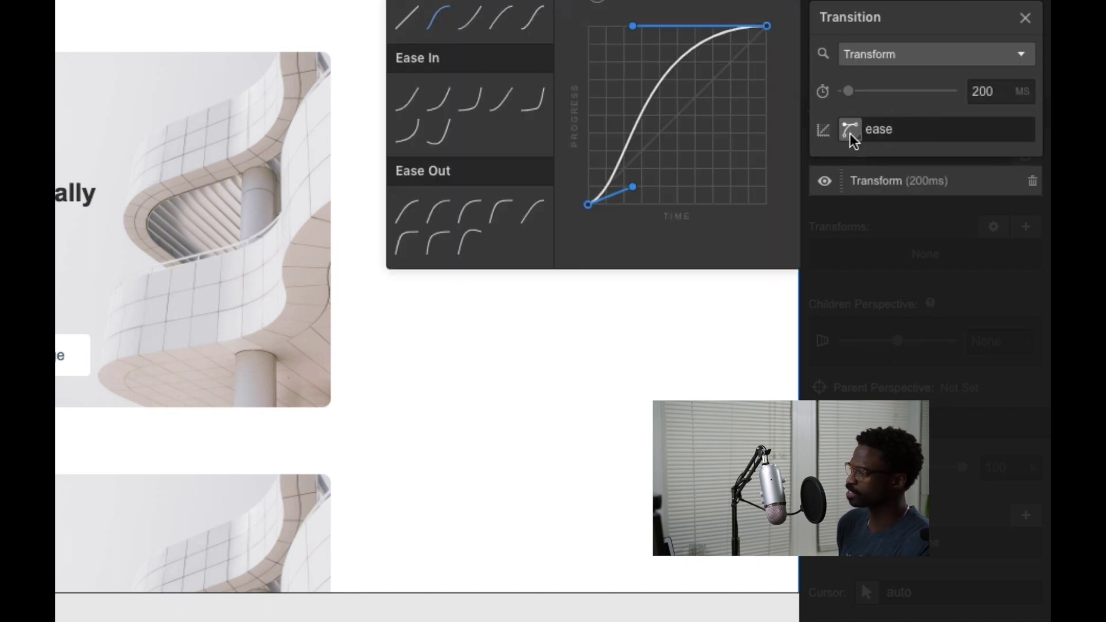
scroll(465, 167, down, 2)
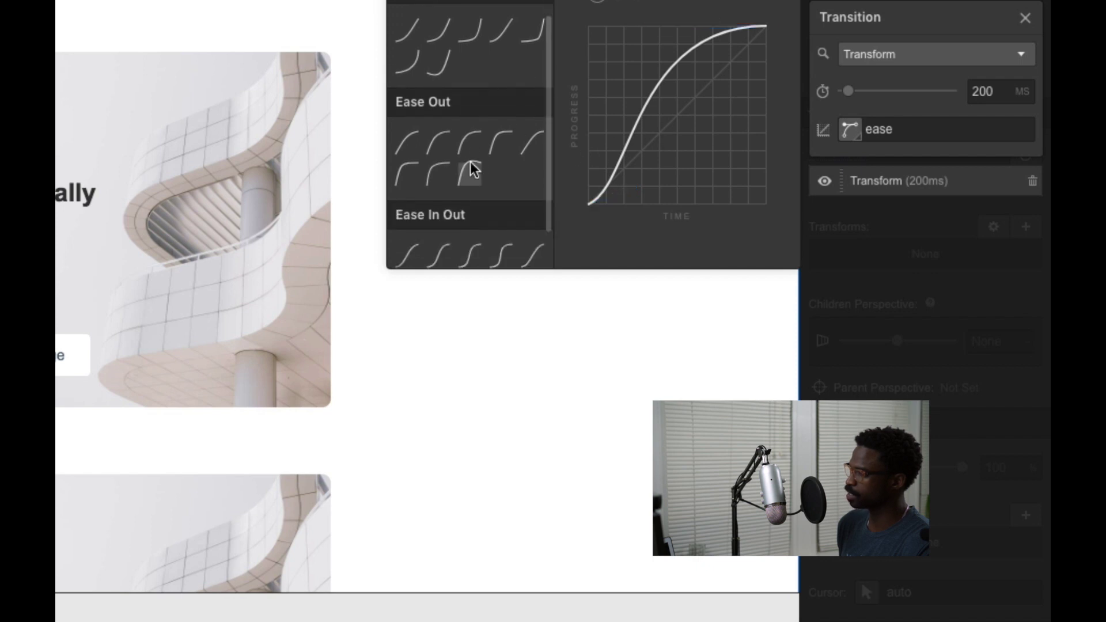
click(493, 138)
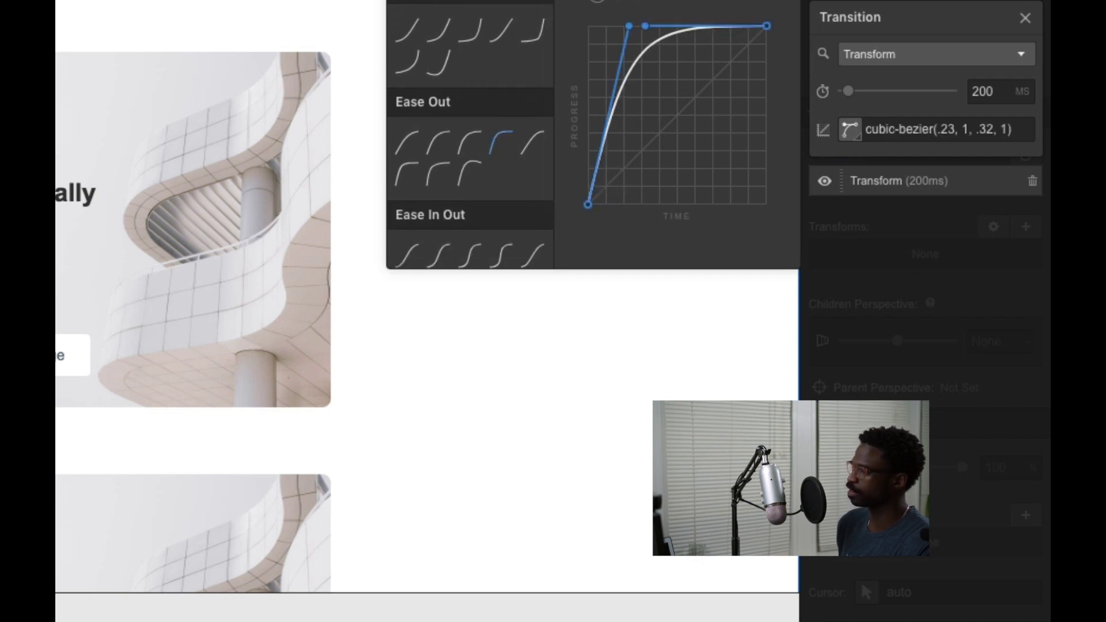
click(682, 3)
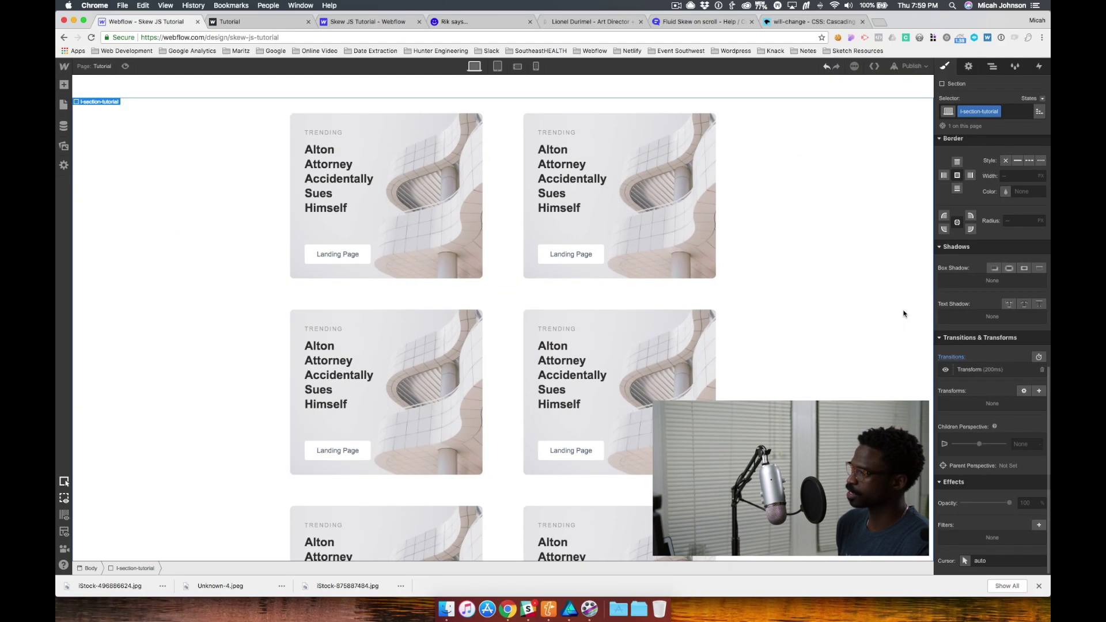
click(912, 65)
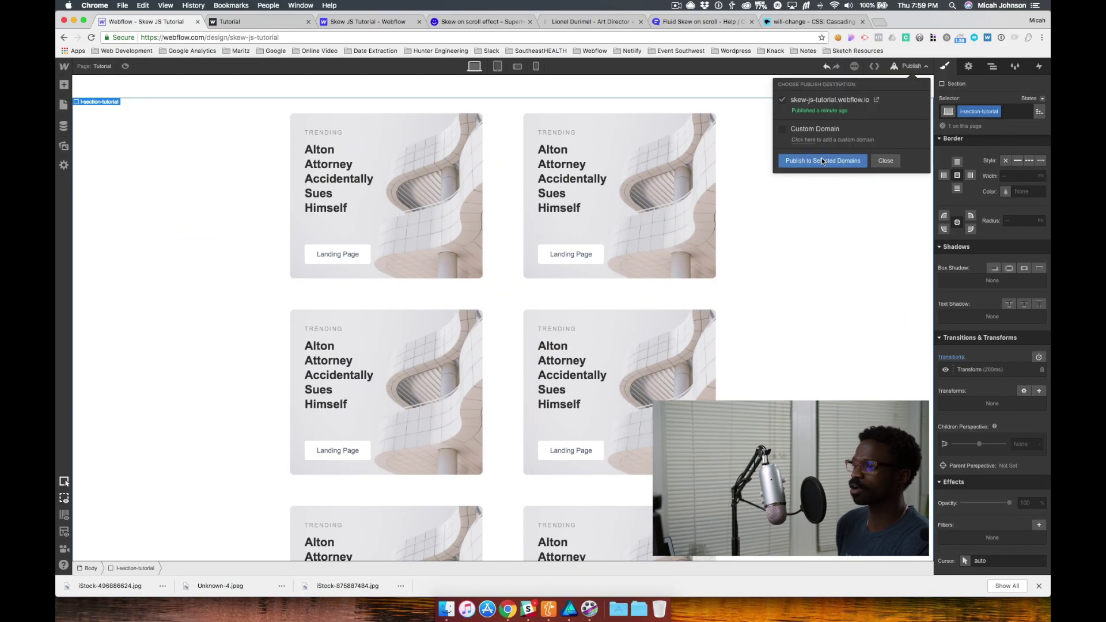
click(239, 23)
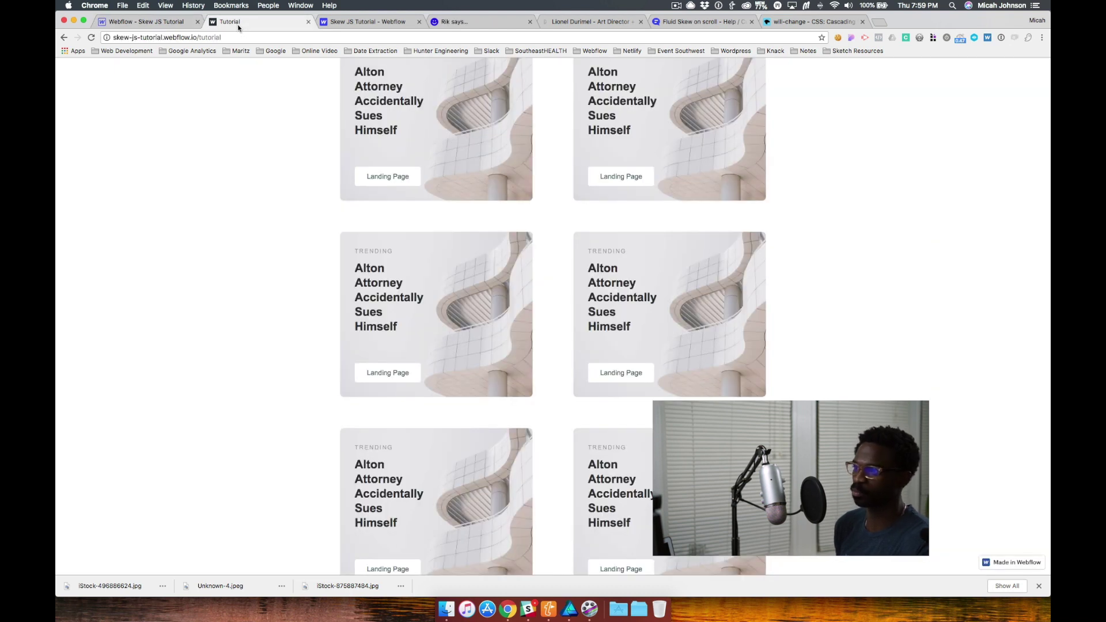
scroll(255, 159, down, 2)
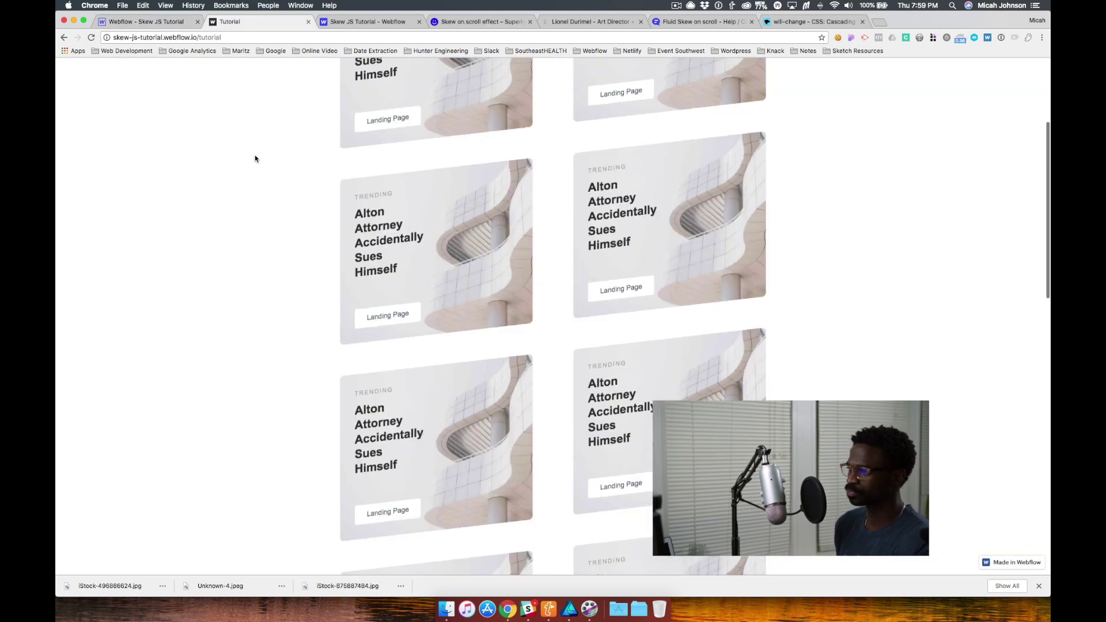
scroll(255, 159, up, 5)
scroll(255, 159, down, 10)
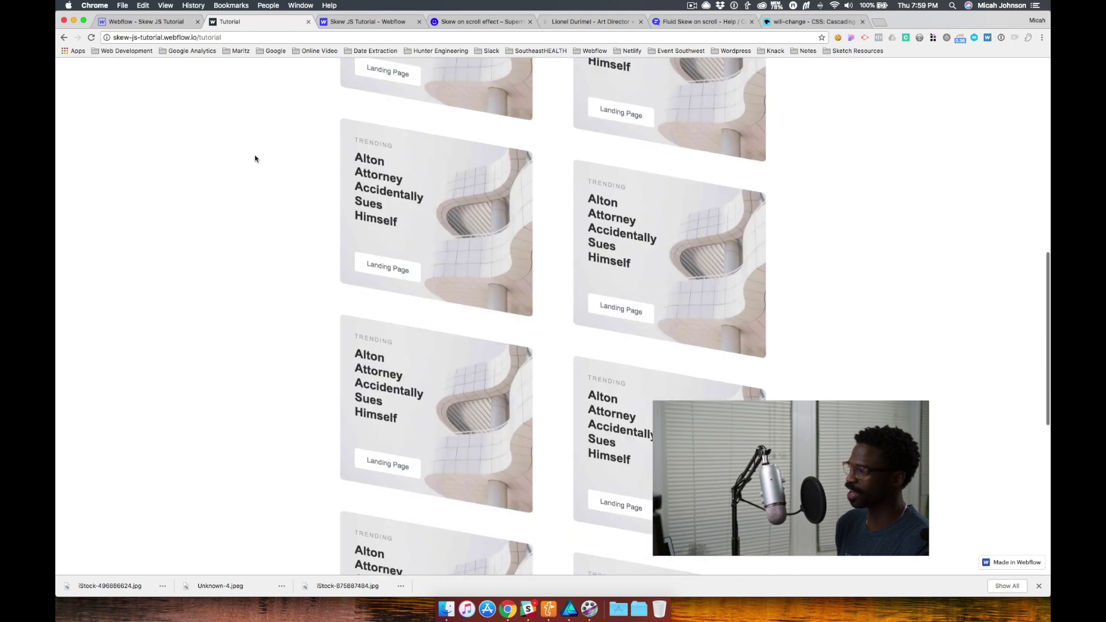
scroll(255, 159, down, 5)
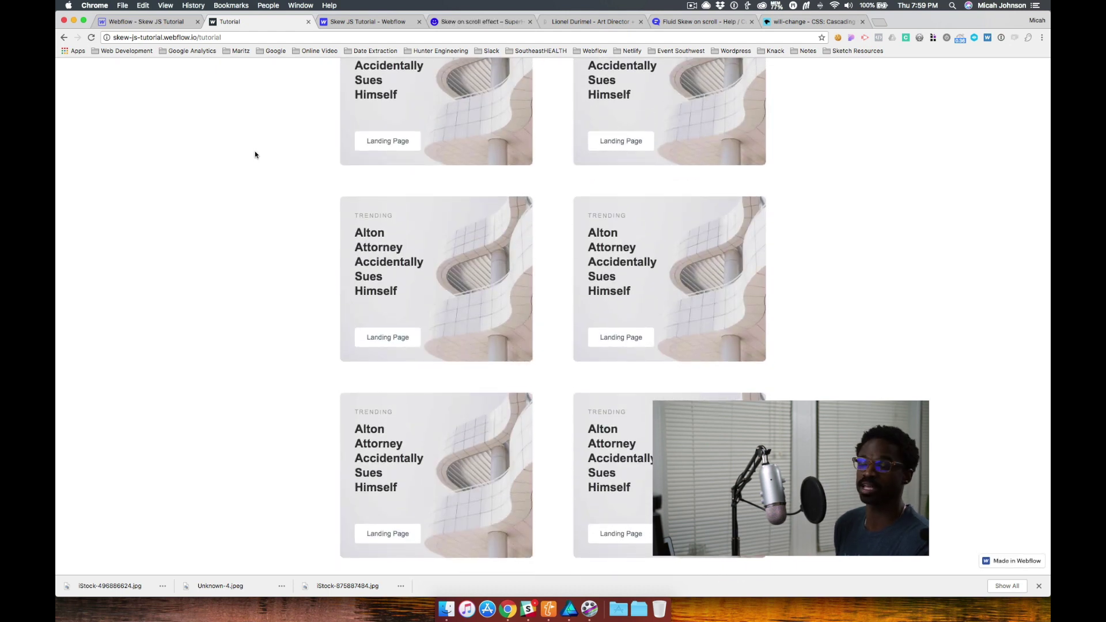
scroll(255, 153, up, 3)
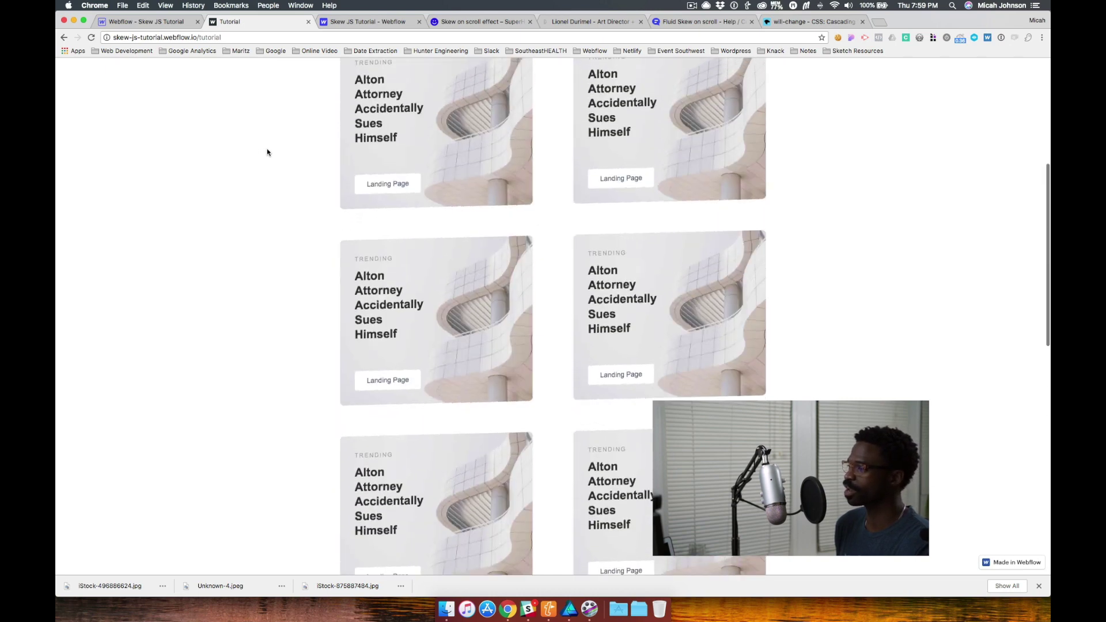
scroll(267, 151, up, 5)
scroll(267, 152, down, 3)
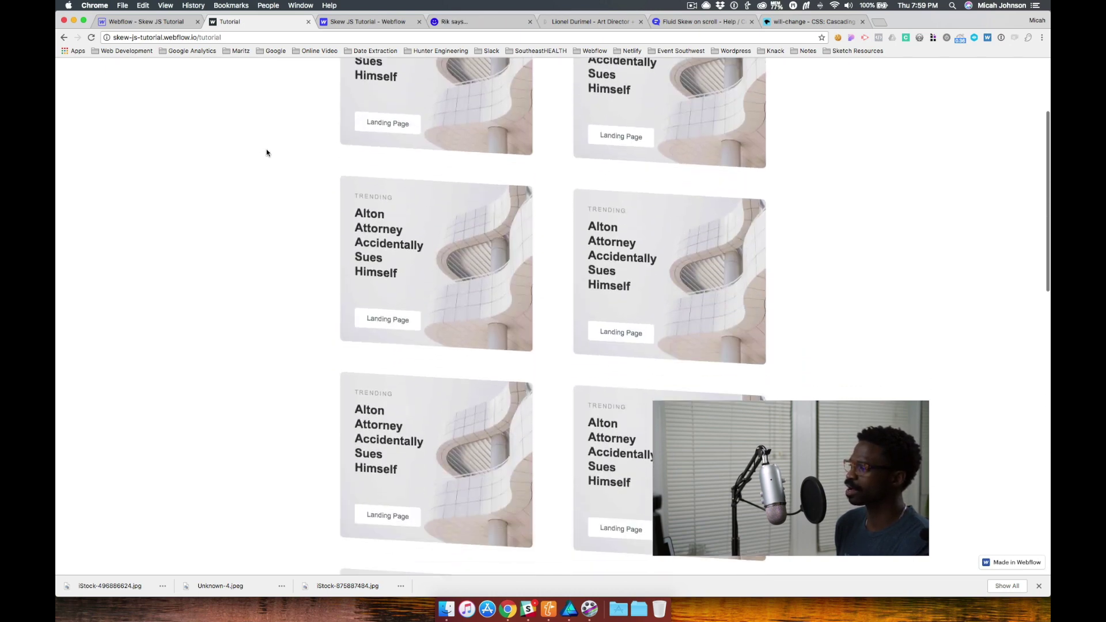
scroll(266, 152, up, 3)
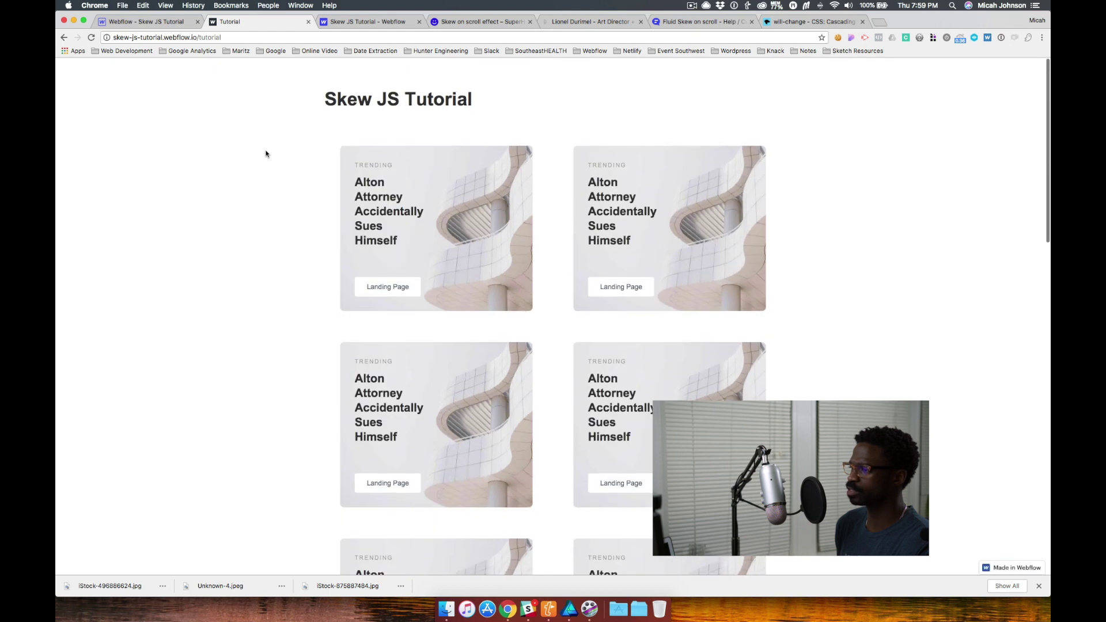
scroll(361, 154, down, 1)
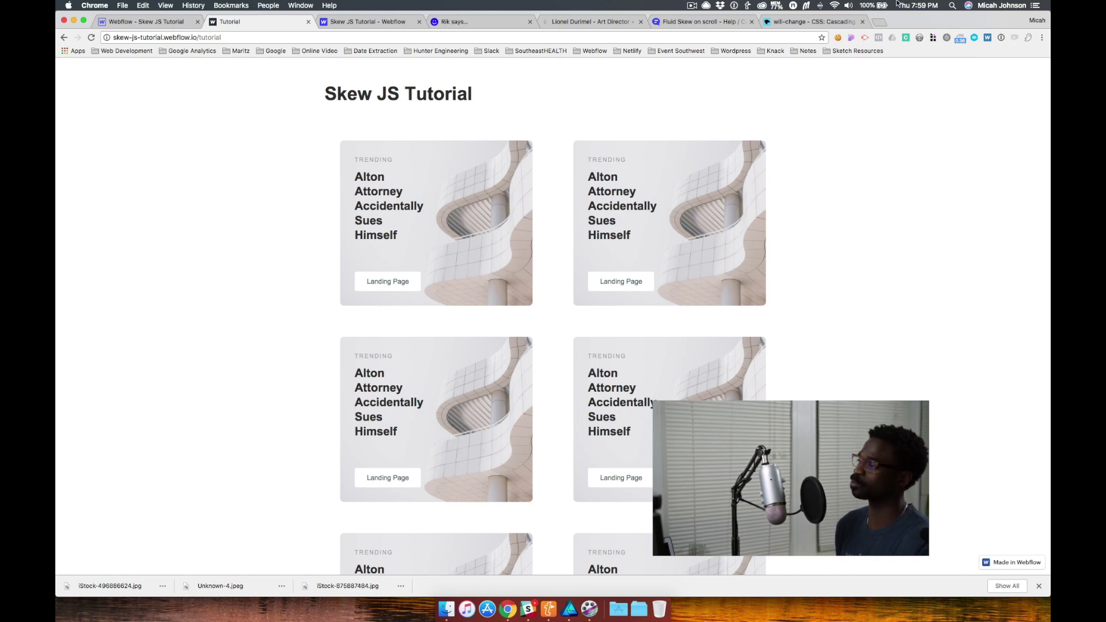
click(804, 22)
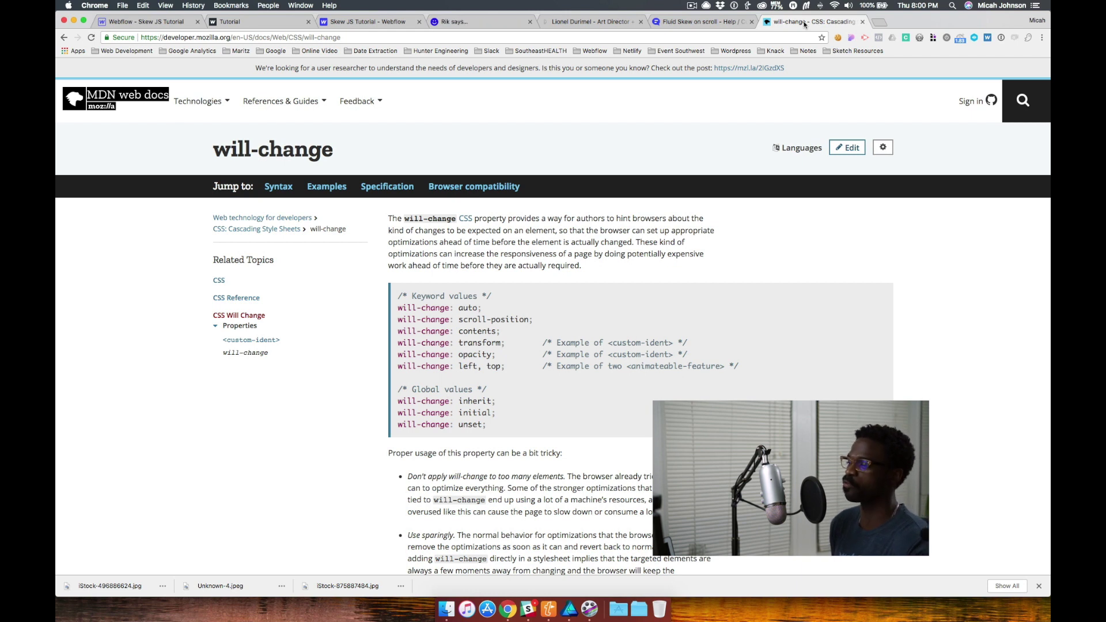
- In the Designer, open the Tutorial page's Custom Code settings and place the cursor in the head code
click(165, 22)
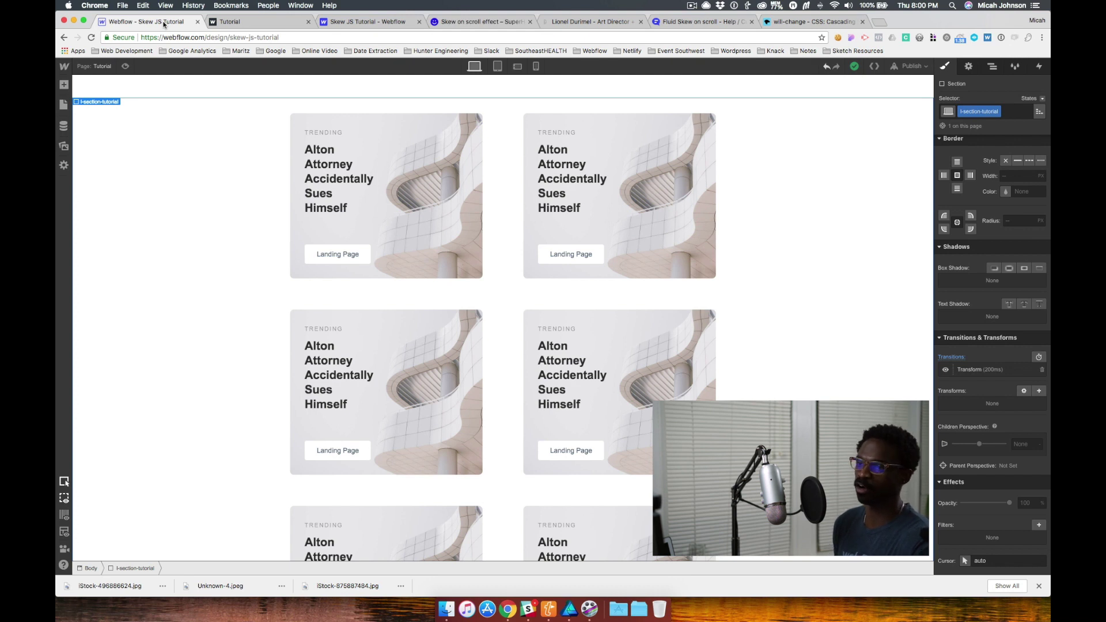
click(103, 66)
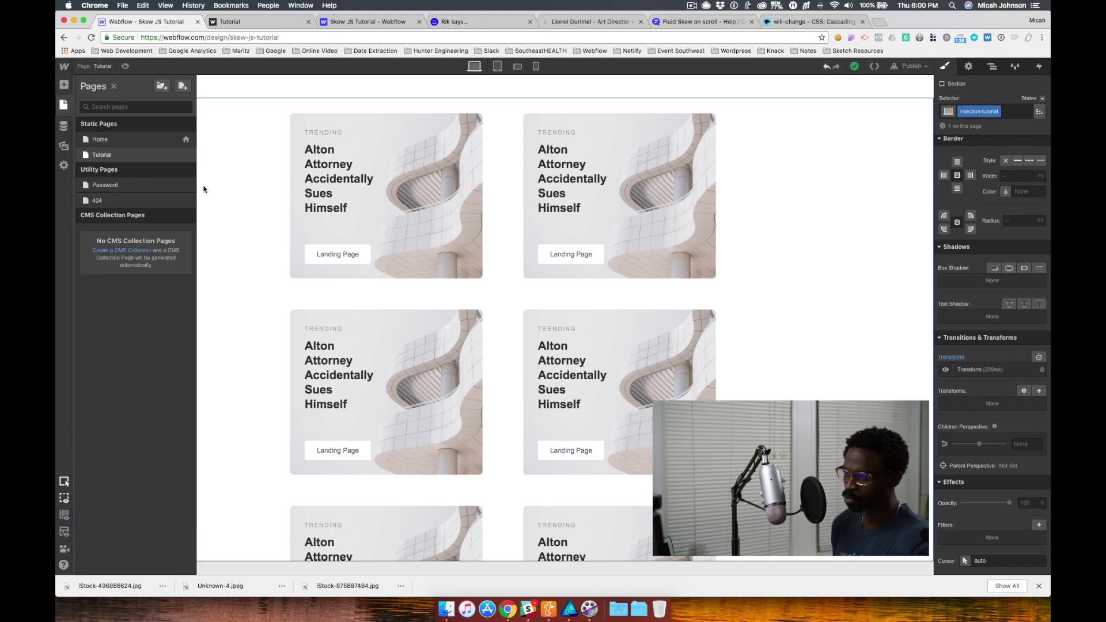
click(186, 155)
click(224, 399)
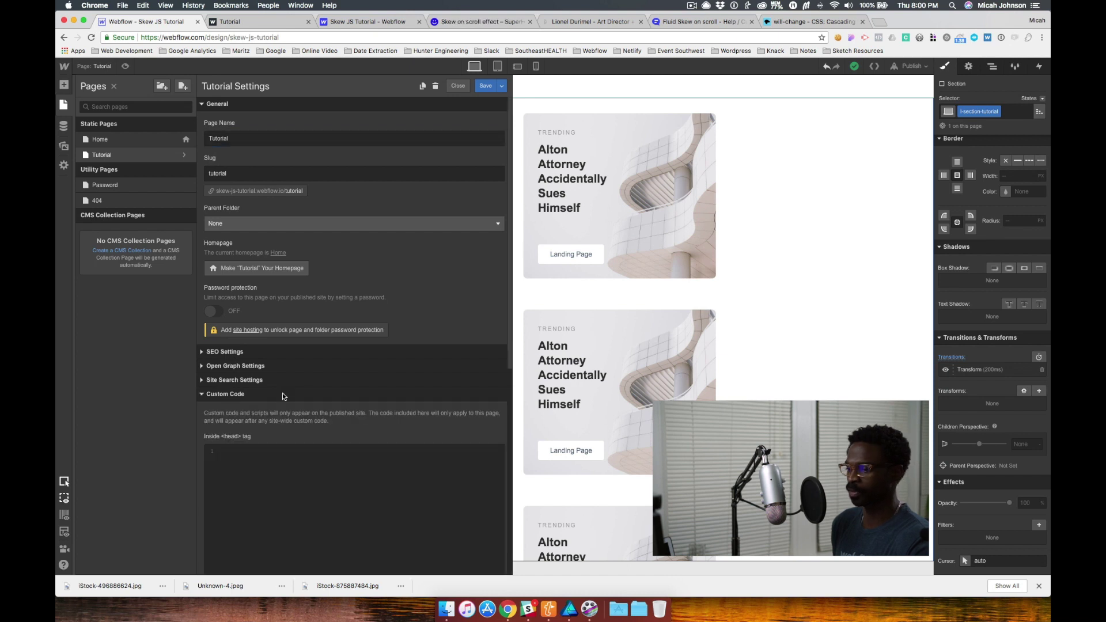
scroll(269, 426, down, 5)
click(268, 218)
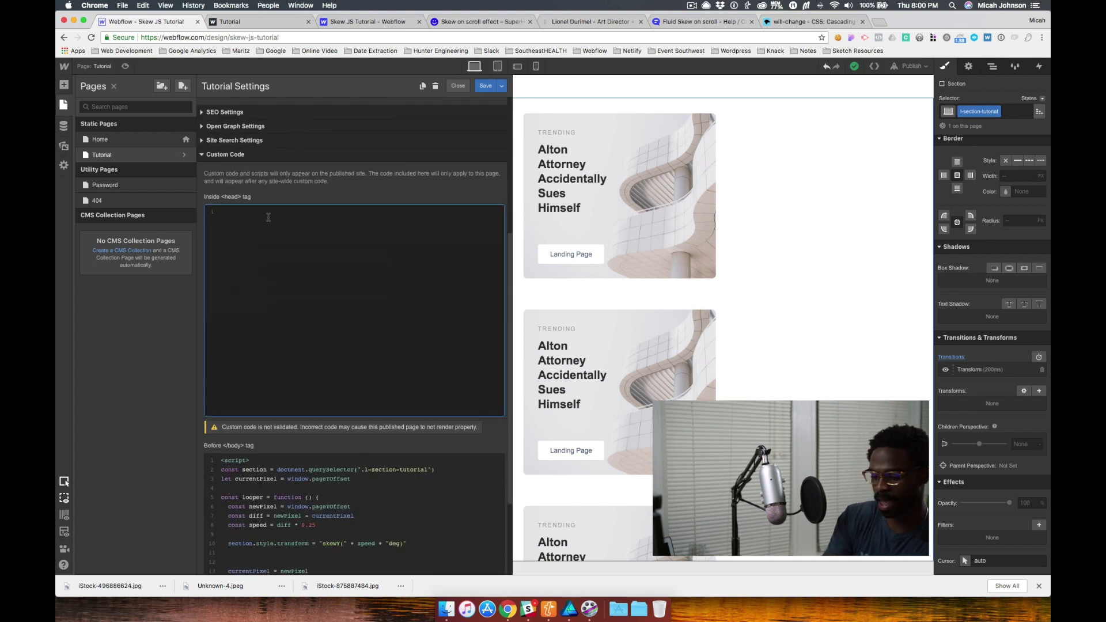
- Add a <style> block with .l-section-tutorial { will-change: transform; } to the head and save
text(<style>)
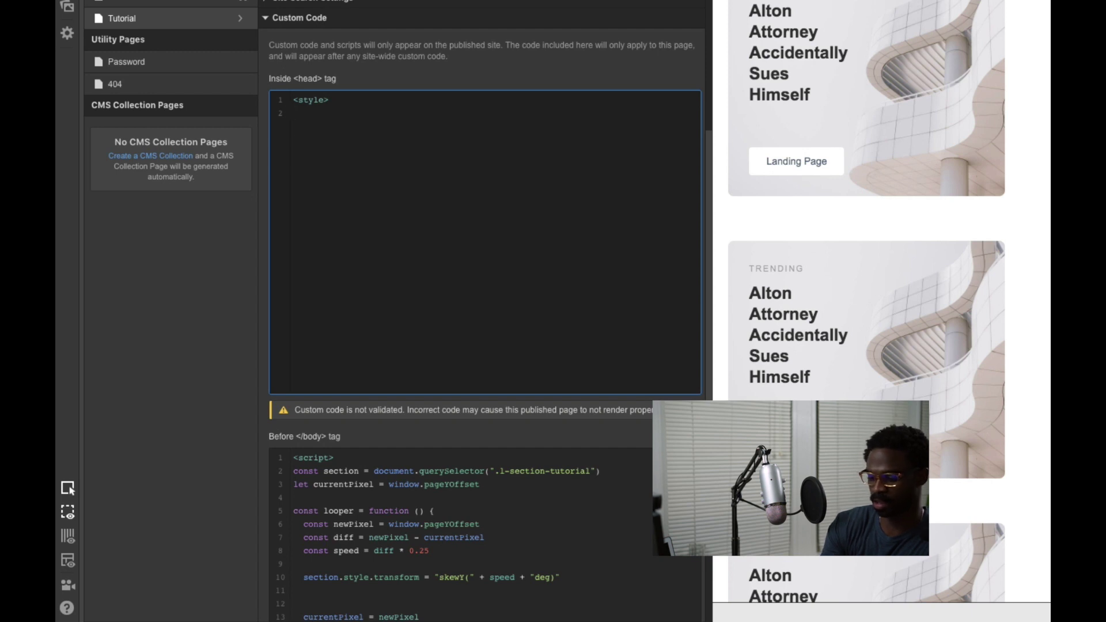
key(Return)
text(</style>)
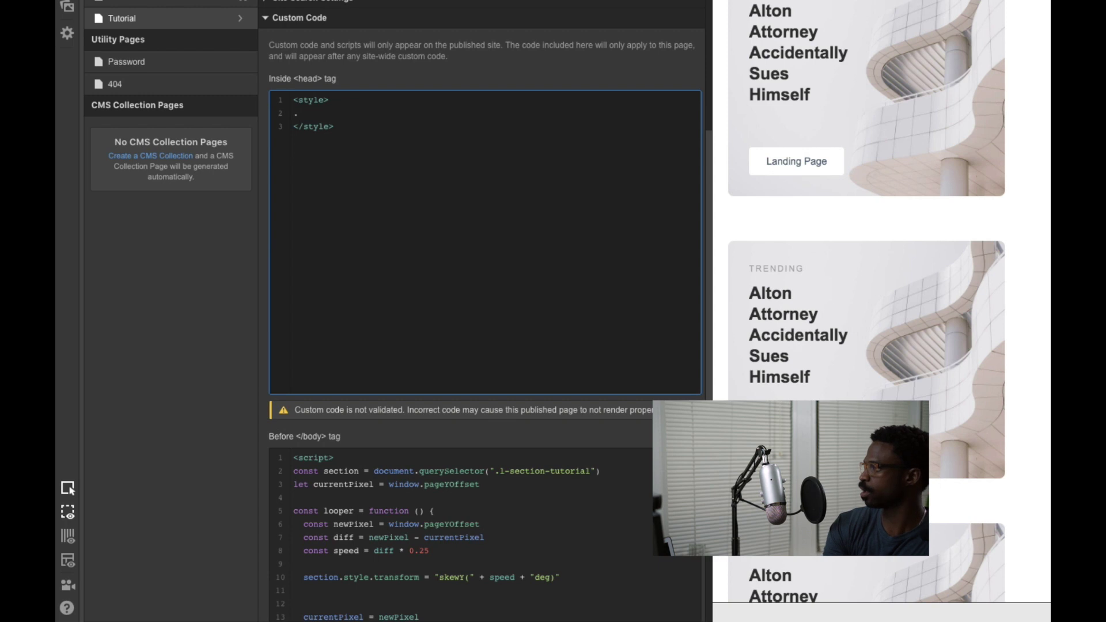
text(ection-t)
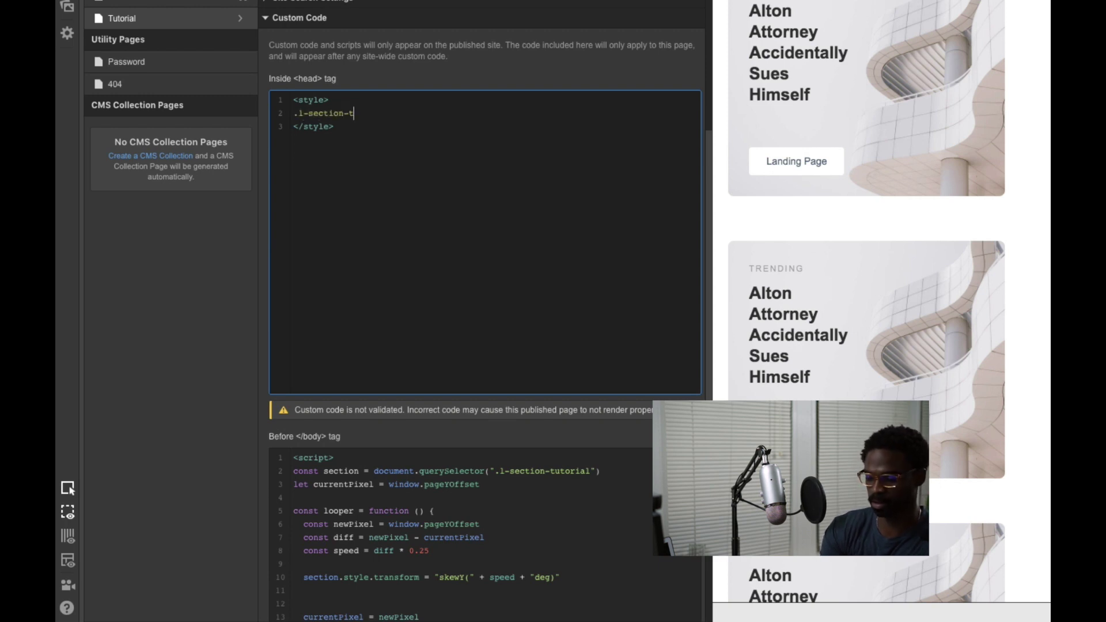
text(utorial {)
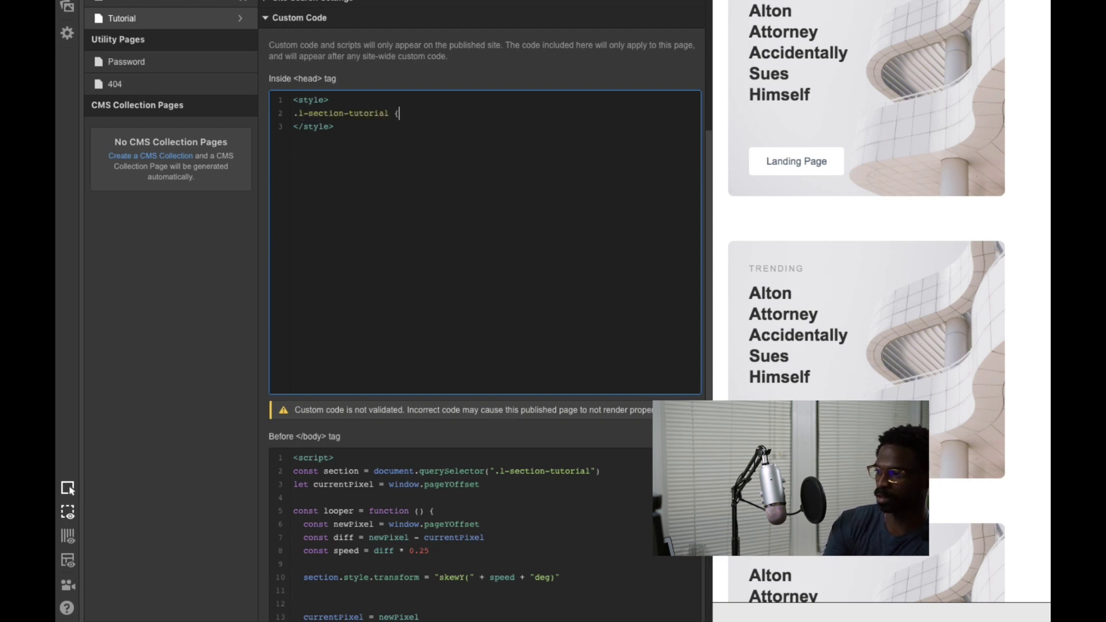
key(Return)
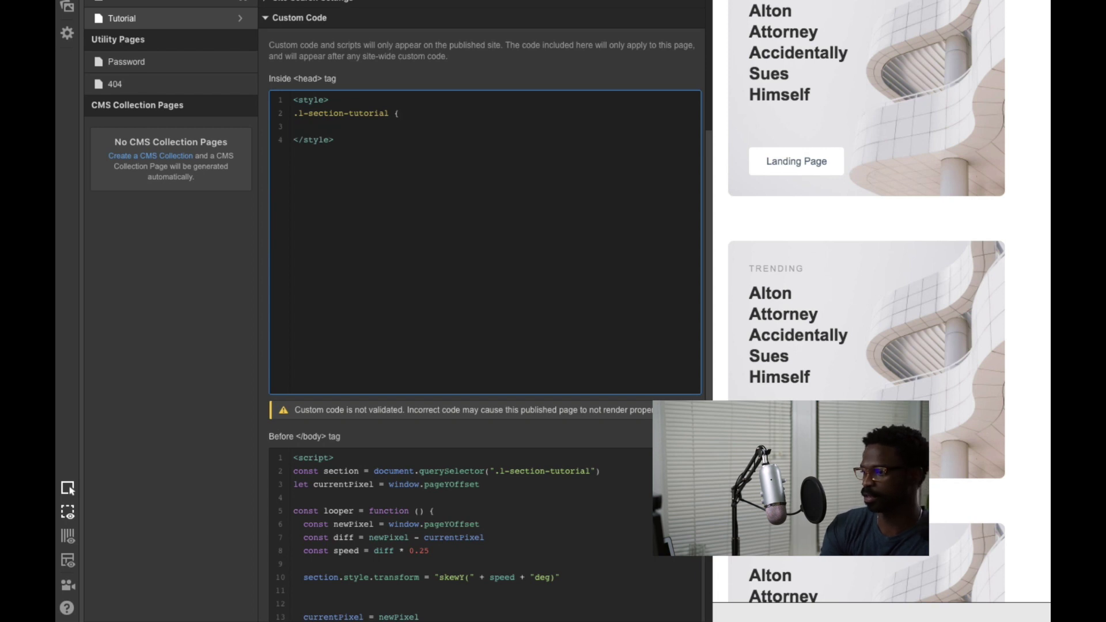
text(will)
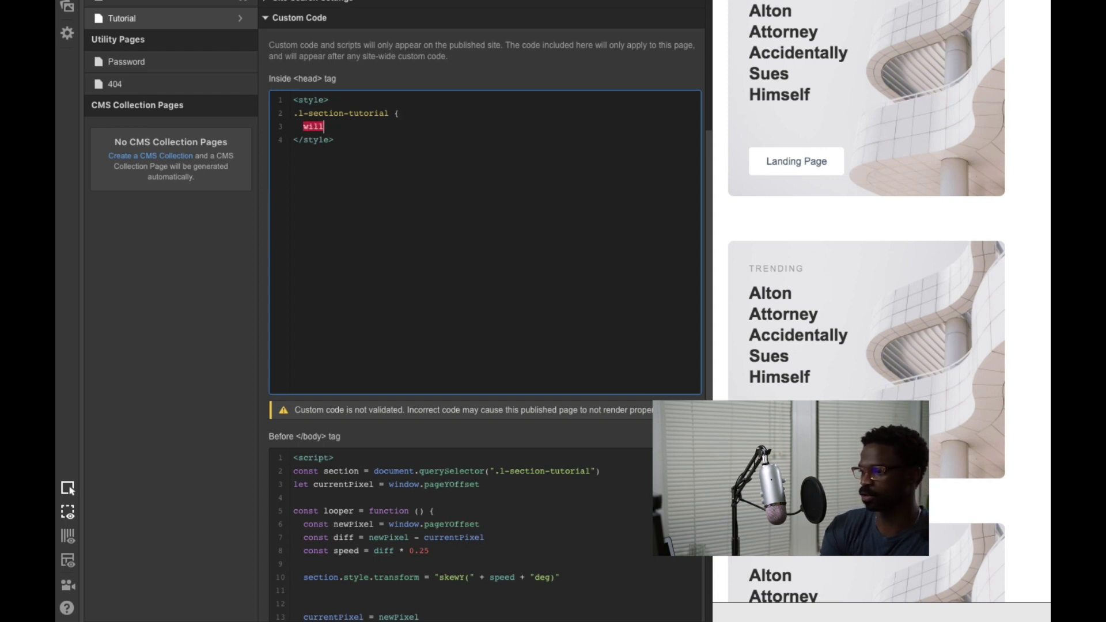
text(-change)
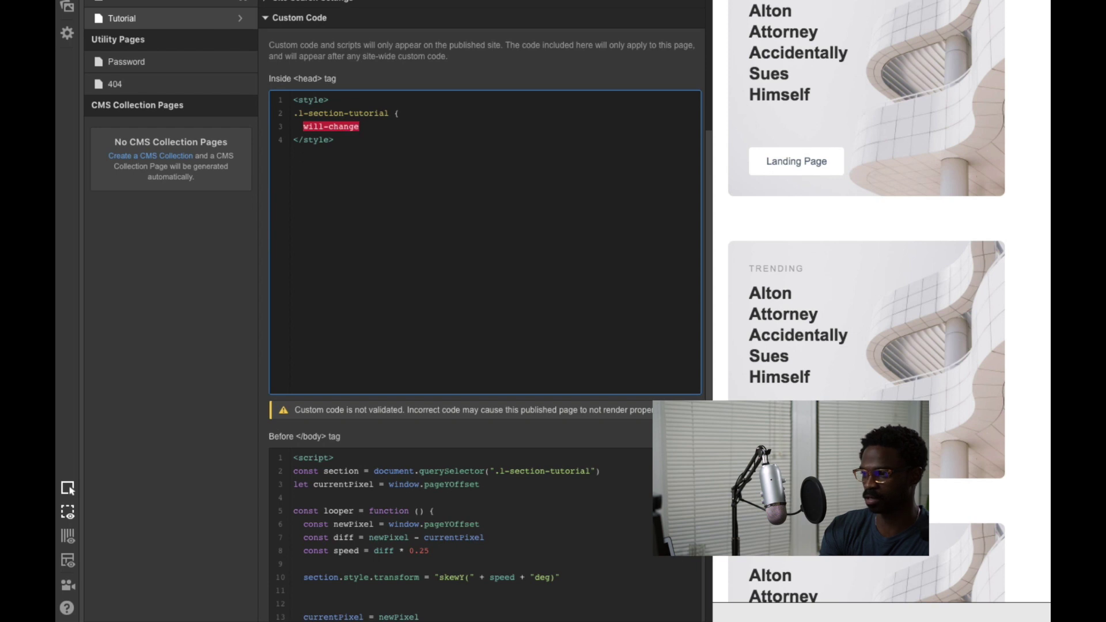
text(:)
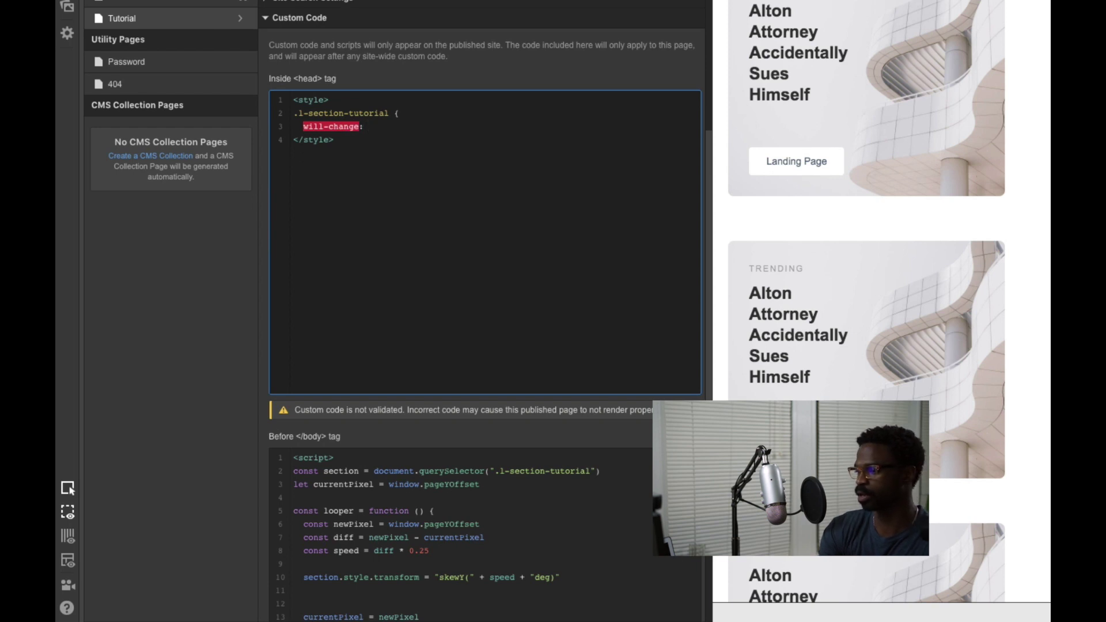
text( transform;)
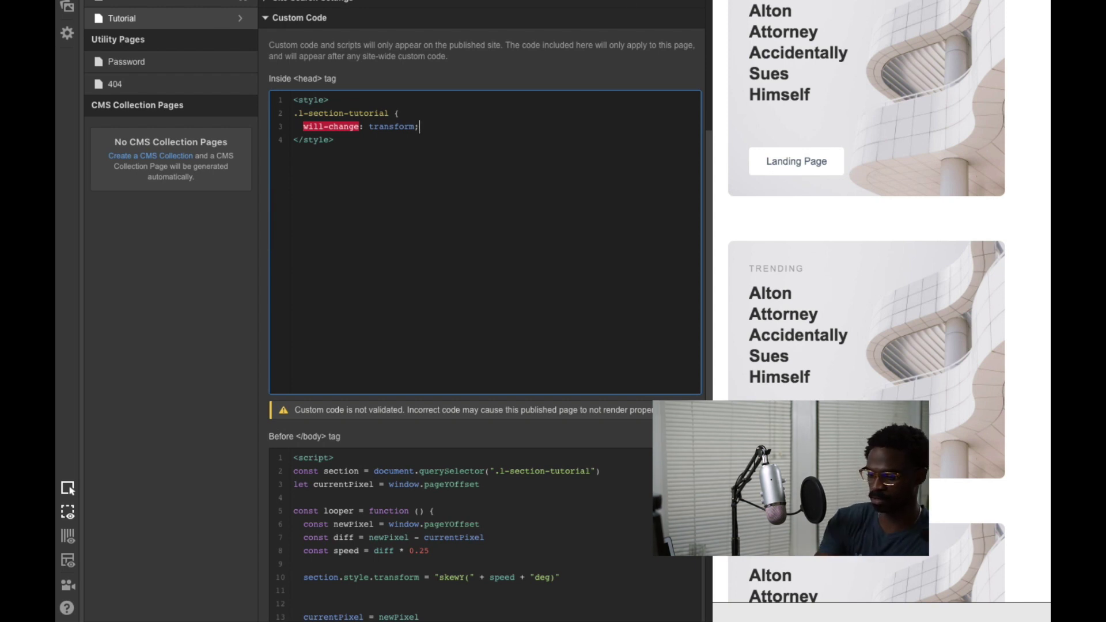
key(Return)
text(})
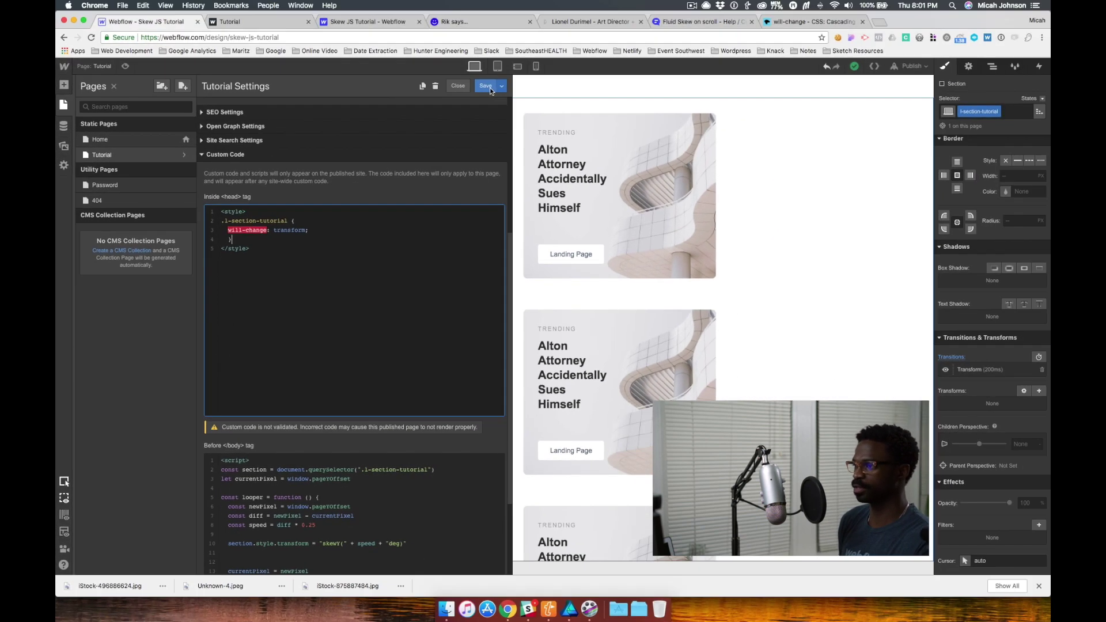
click(490, 88)
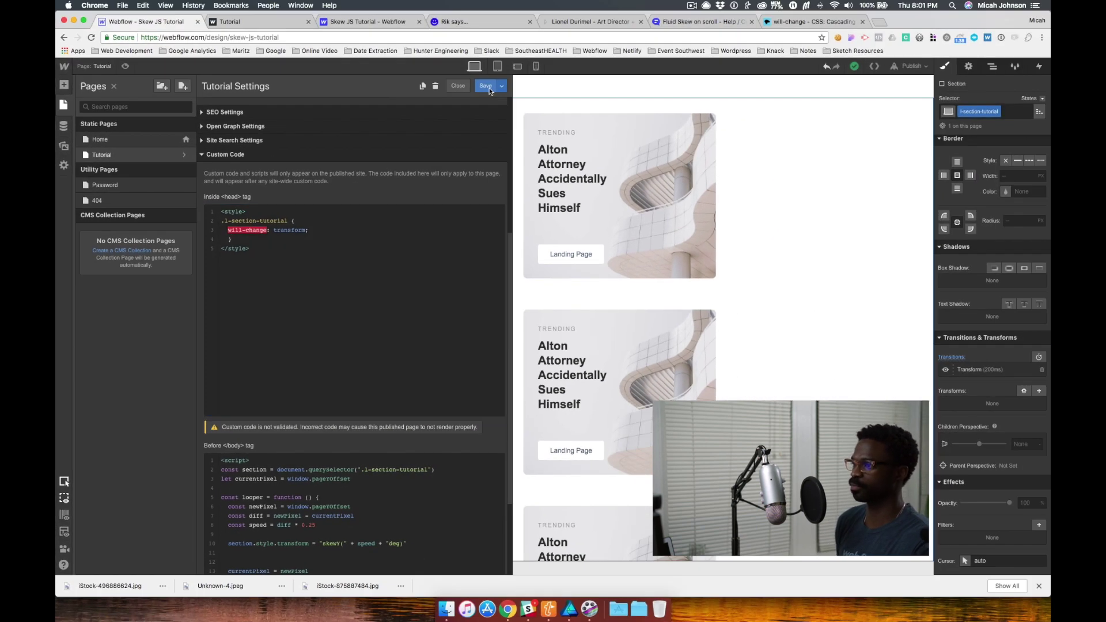
- Publish the site to its webflow.io domain and view the live Tutorial page
click(912, 66)
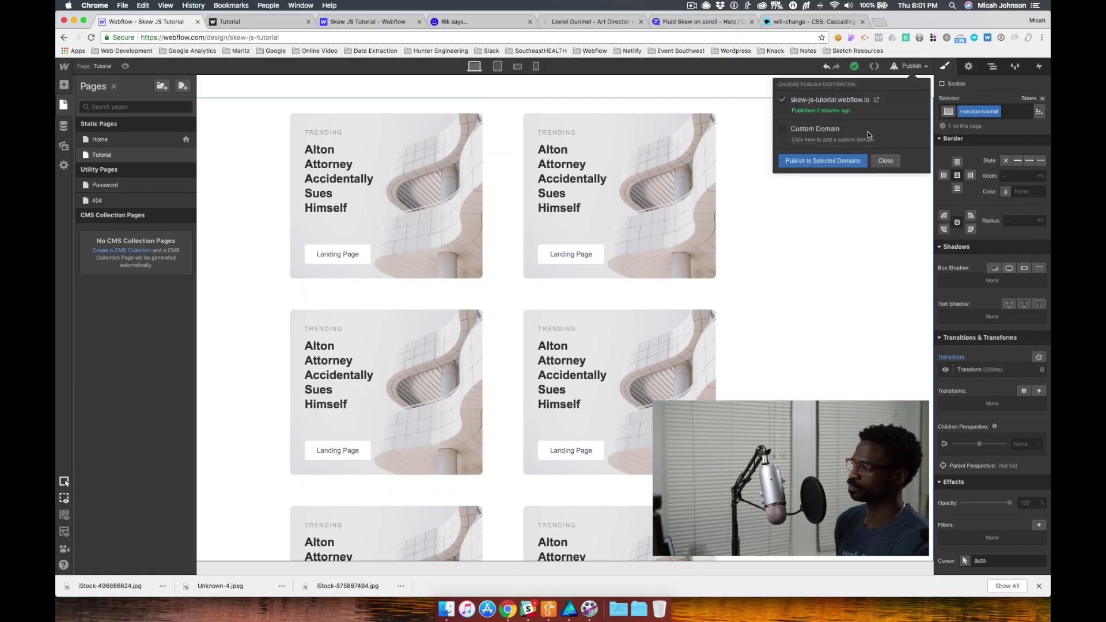
click(839, 161)
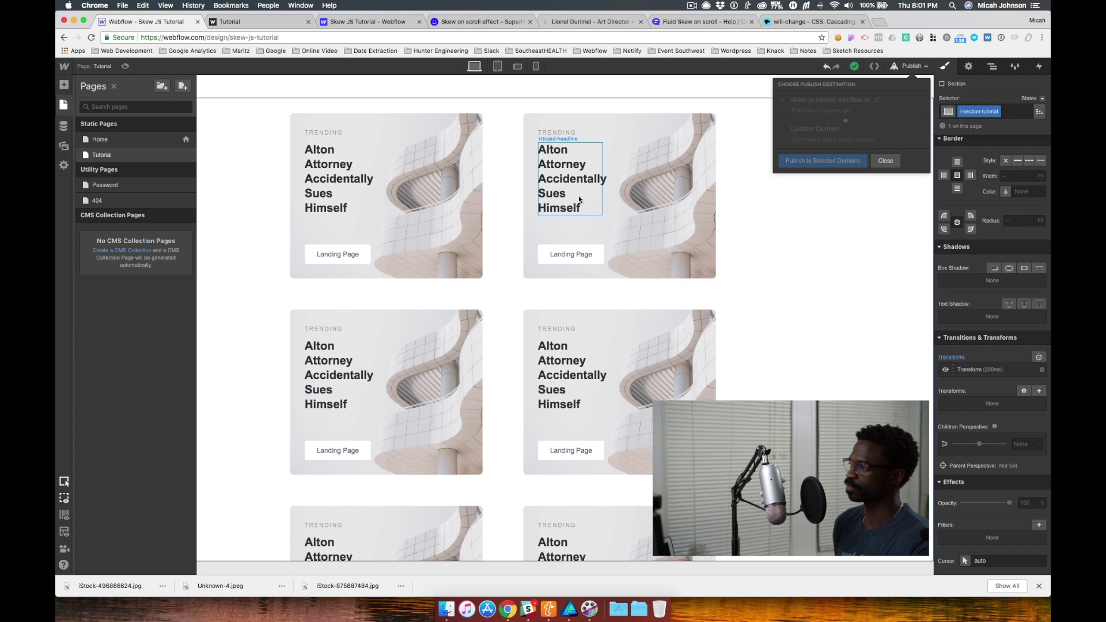
click(255, 22)
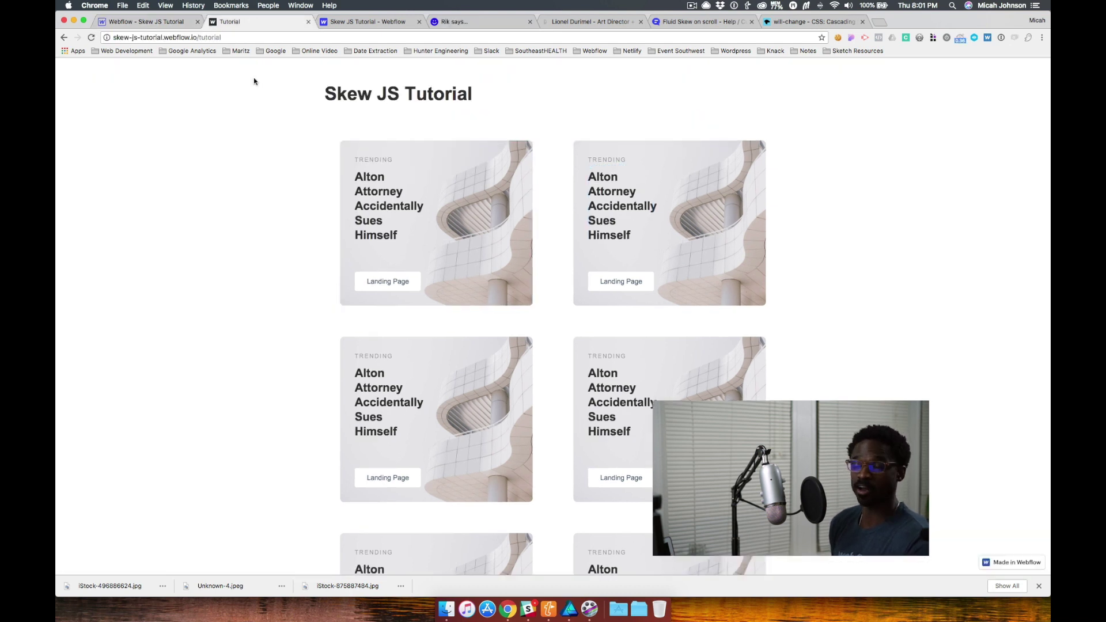
scroll(236, 133, down, 10)
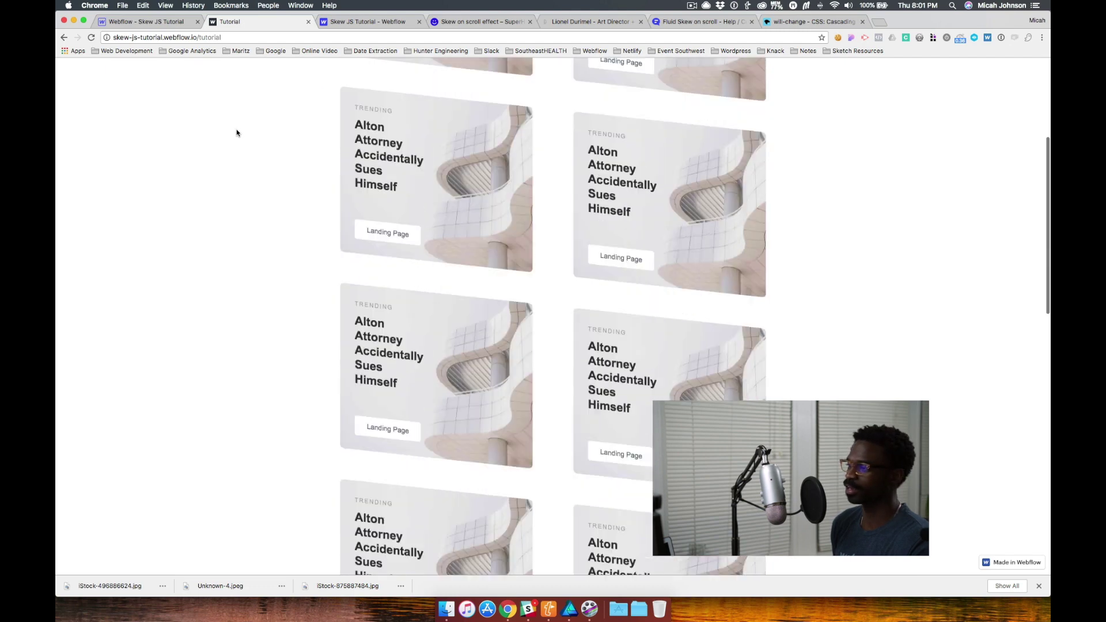
scroll(237, 133, up, 10)
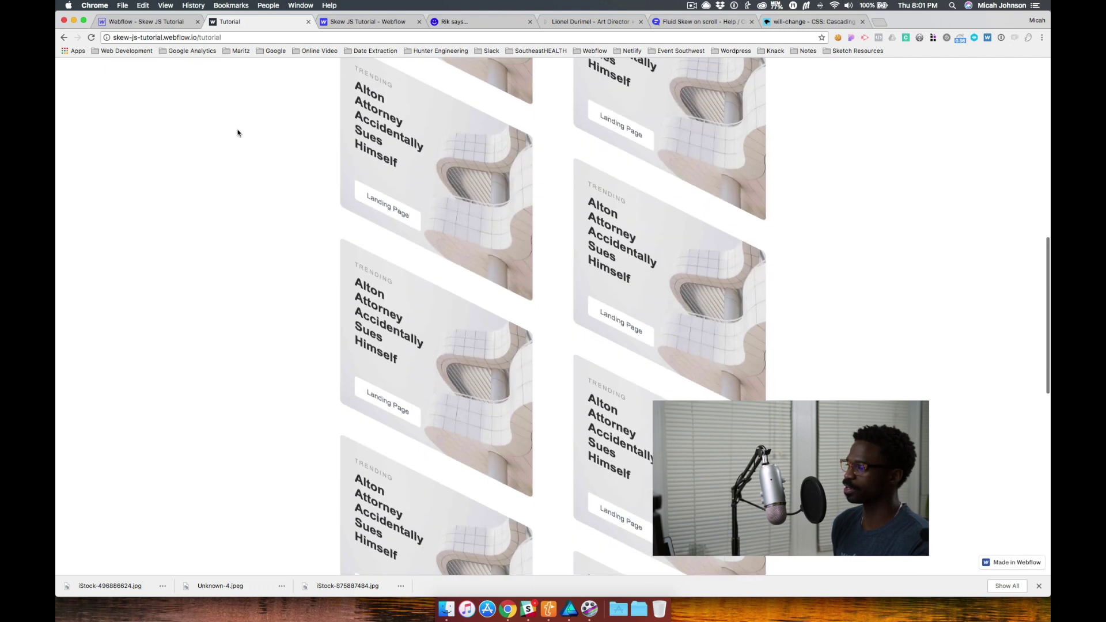
scroll(238, 134, down, 5)
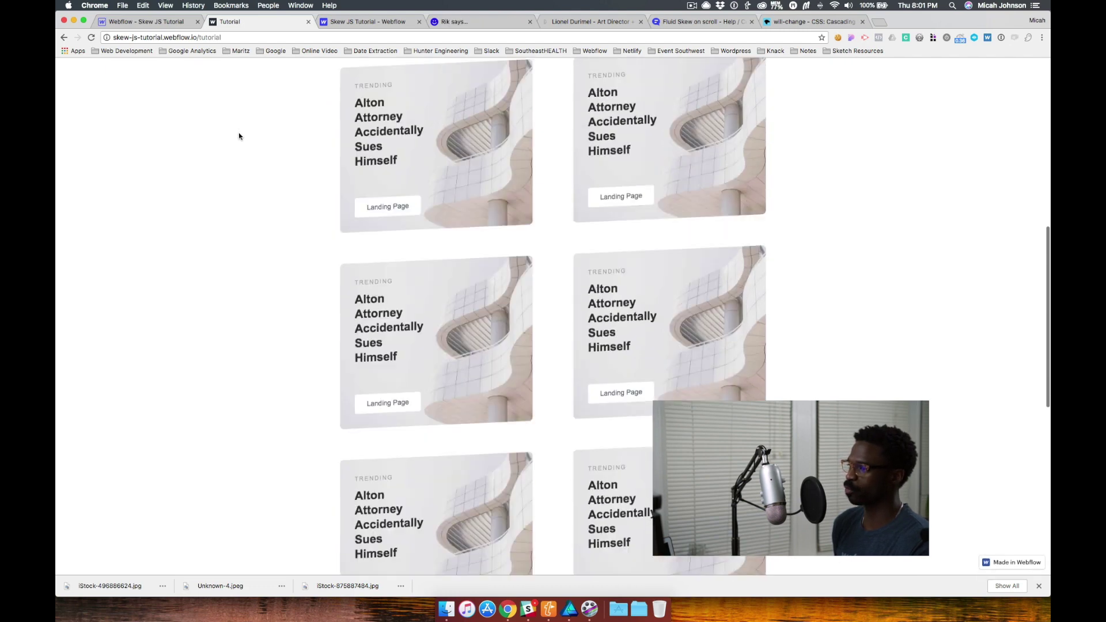
scroll(238, 135, up, 3)
scroll(238, 136, down, 5)
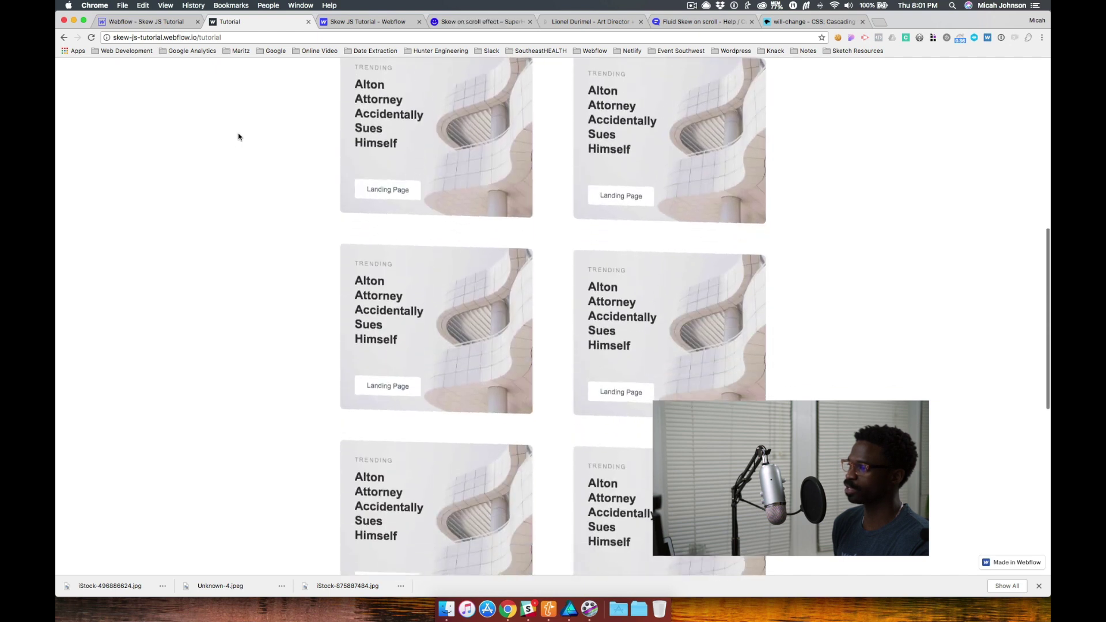
scroll(238, 136, down, 2)
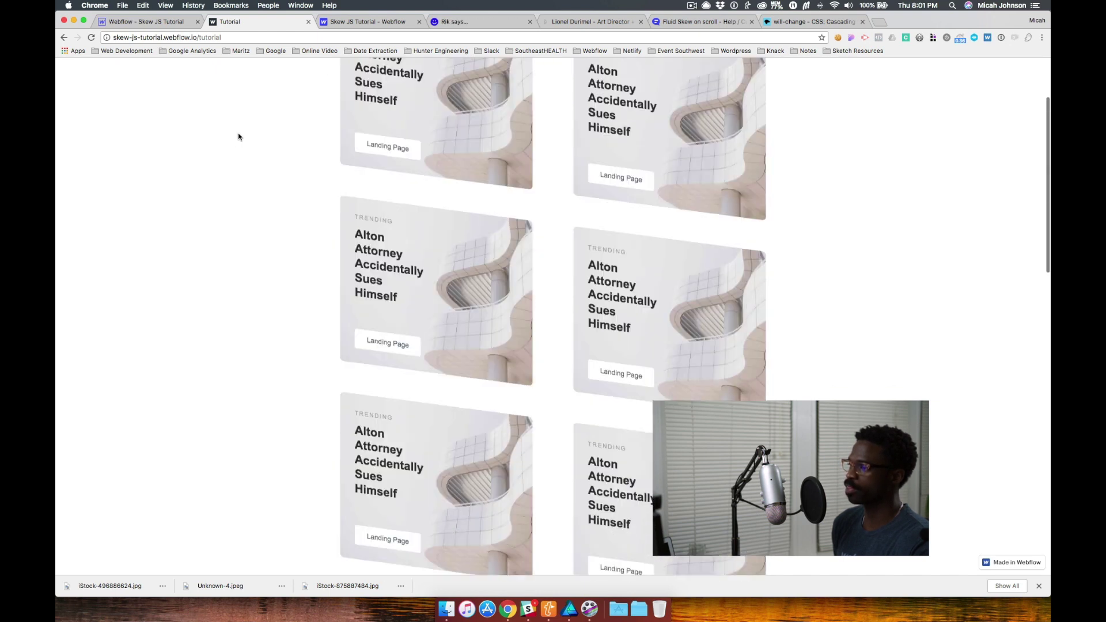
scroll(239, 136, up, 3)
scroll(238, 137, down, 2)
scroll(239, 136, down, 2)
scroll(238, 136, up, 4)
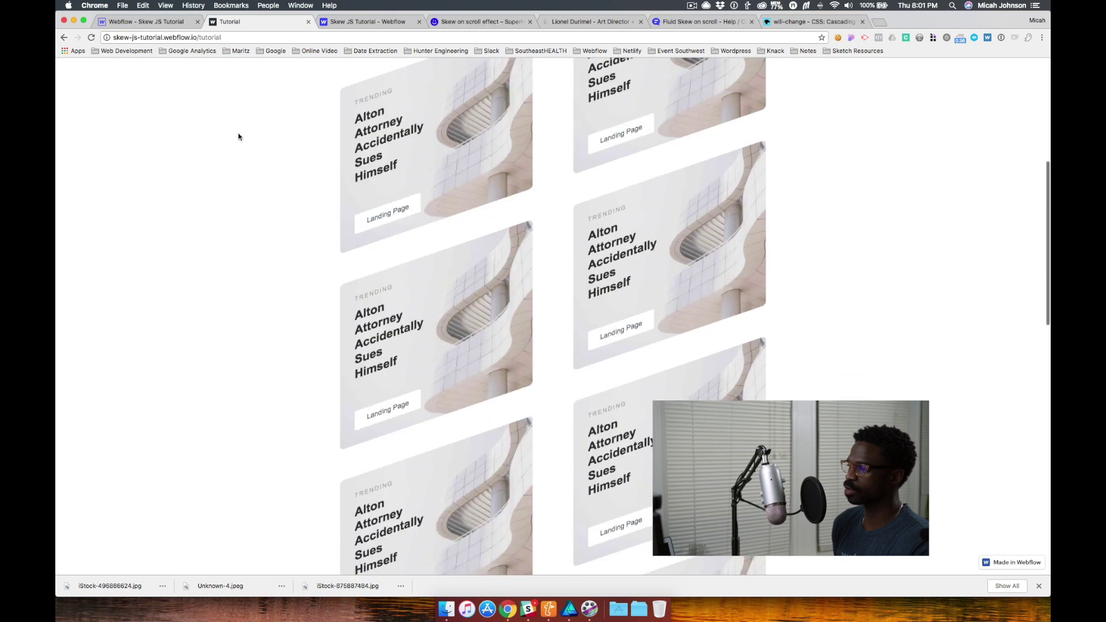
scroll(239, 137, down, 3)
scroll(238, 136, up, 2)
scroll(240, 136, down, 2)
scroll(240, 136, down, 5)
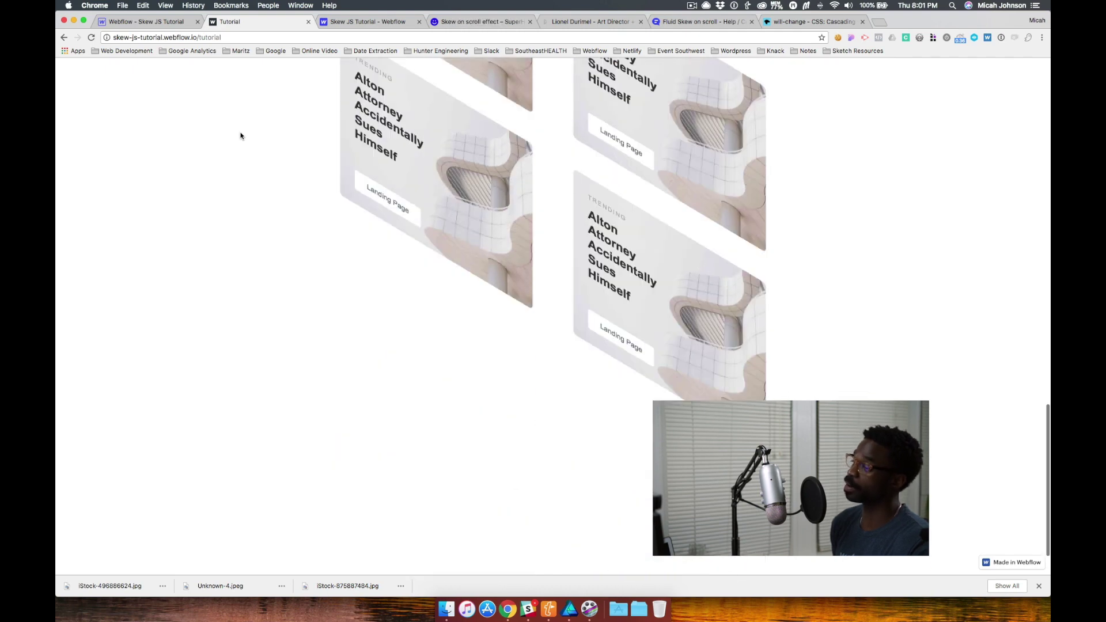
scroll(242, 134, up, 6)
scroll(243, 132, down, 2)
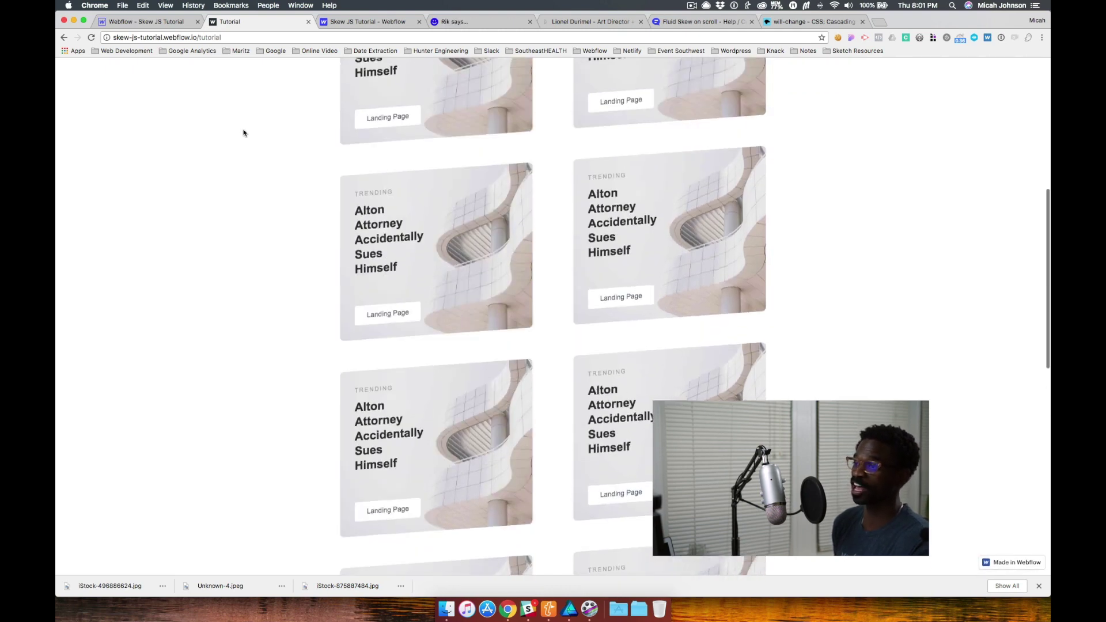
scroll(242, 131, up, 3)
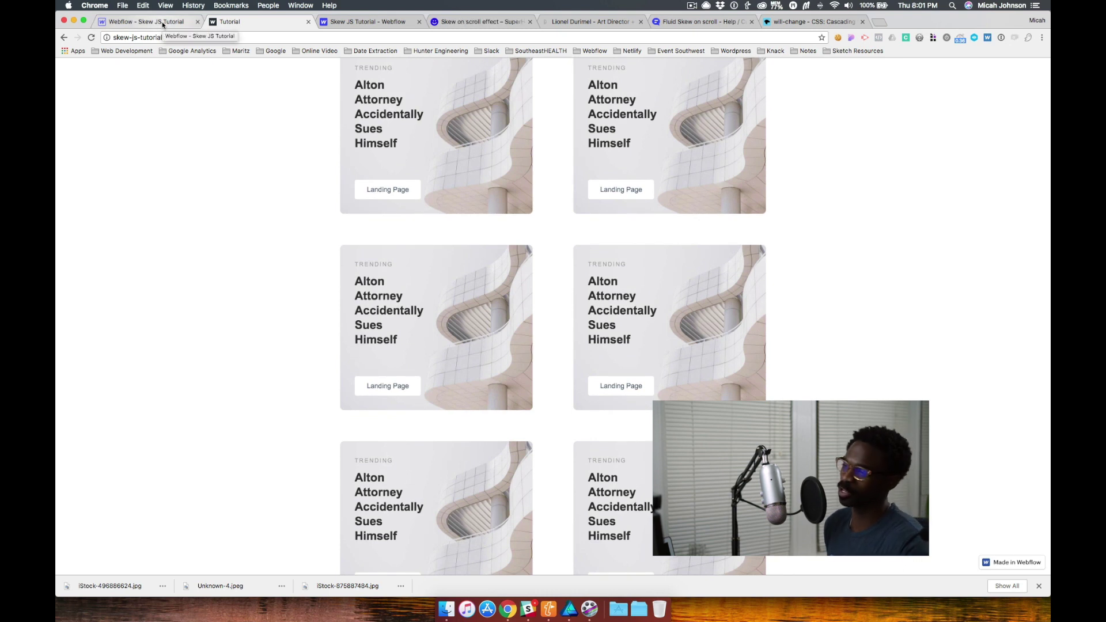
scroll(193, 192, left, 3)
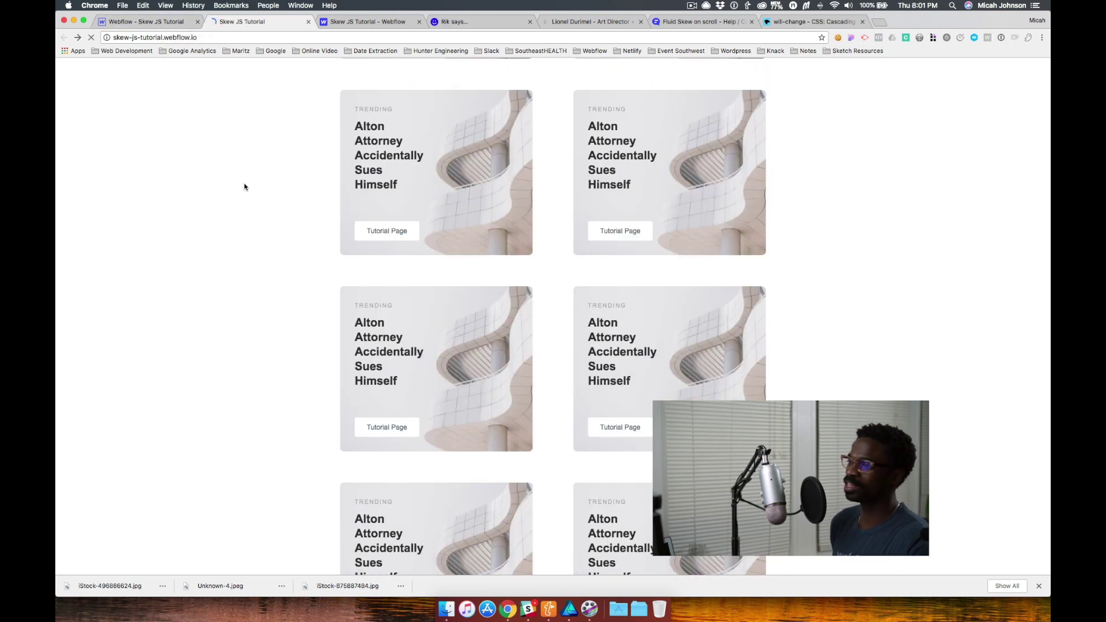
scroll(252, 185, right, 3)
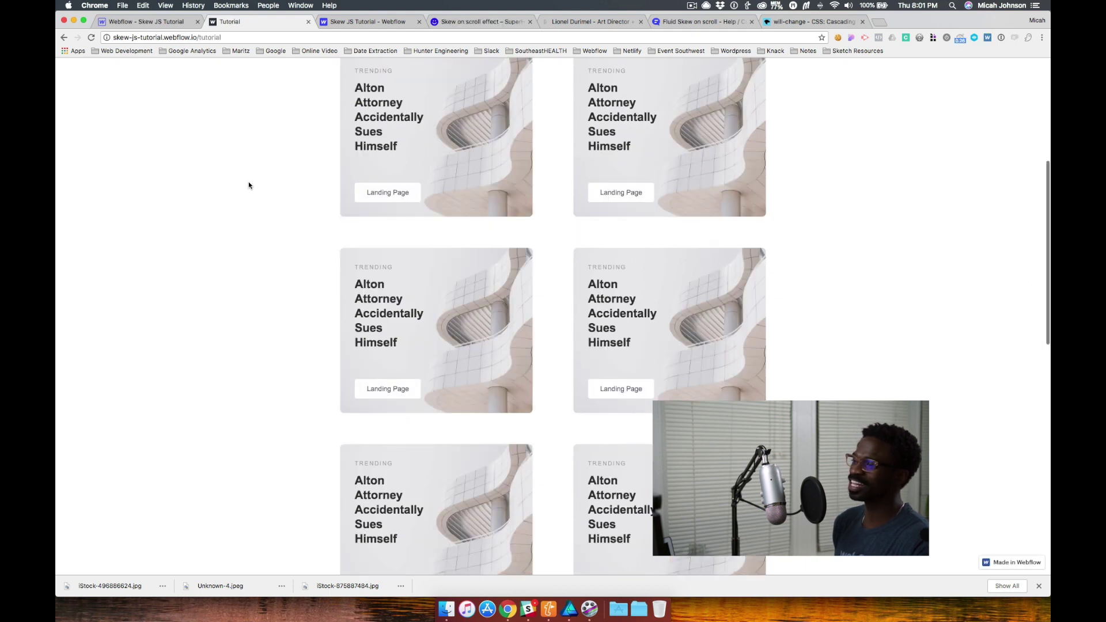
scroll(252, 182, down, 5)
scroll(251, 181, up, 6)
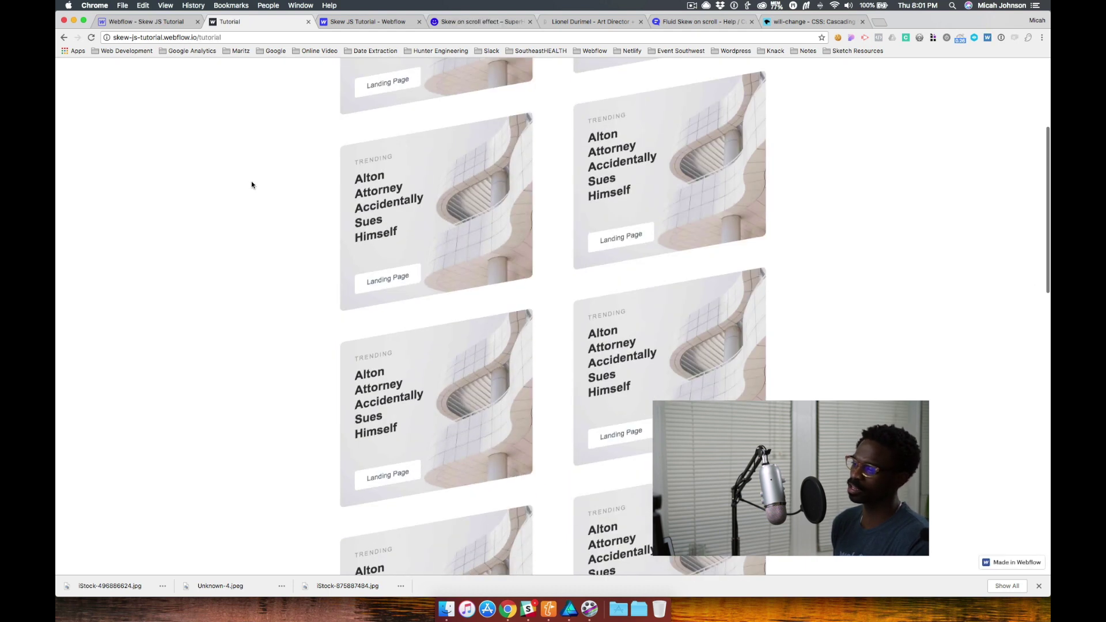
scroll(271, 181, down, 3)
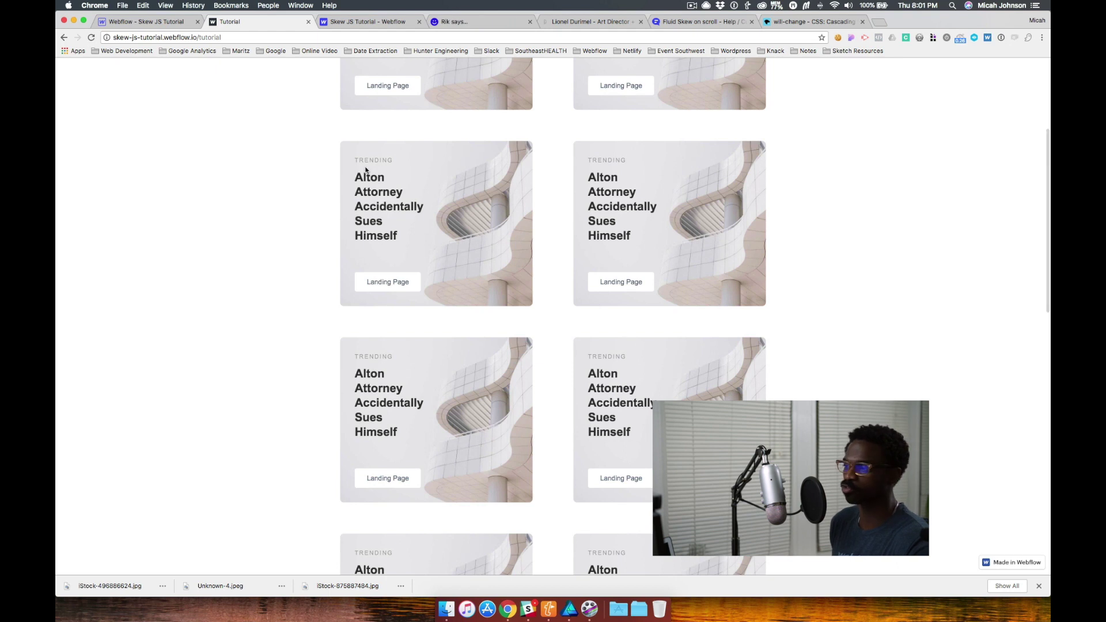
scroll(365, 168, down, 3)
scroll(366, 173, up, 5)
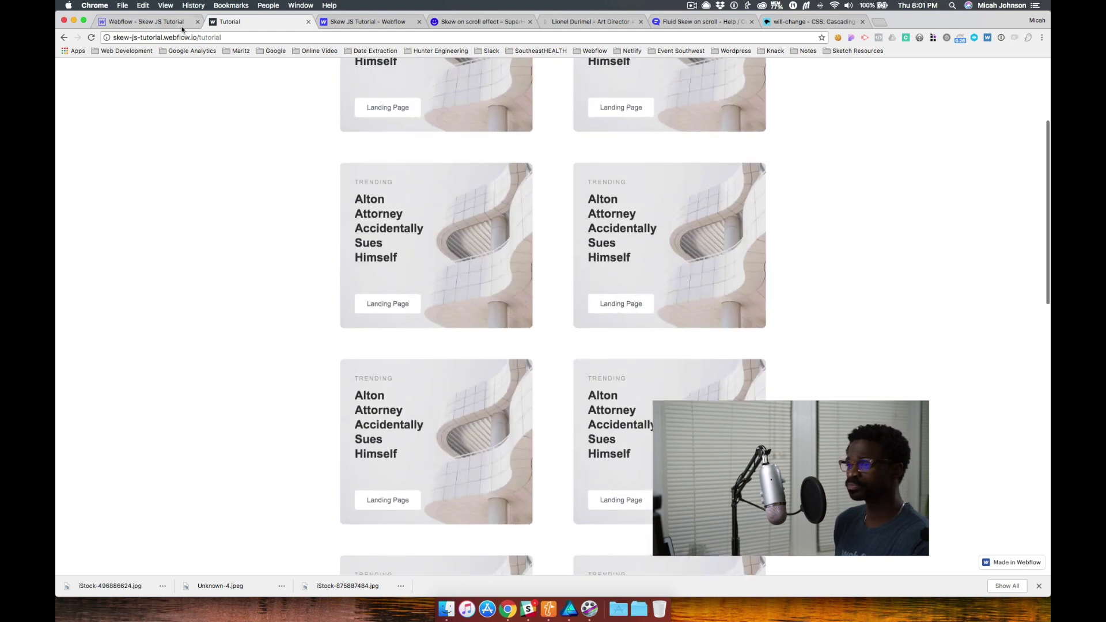
click(147, 21)
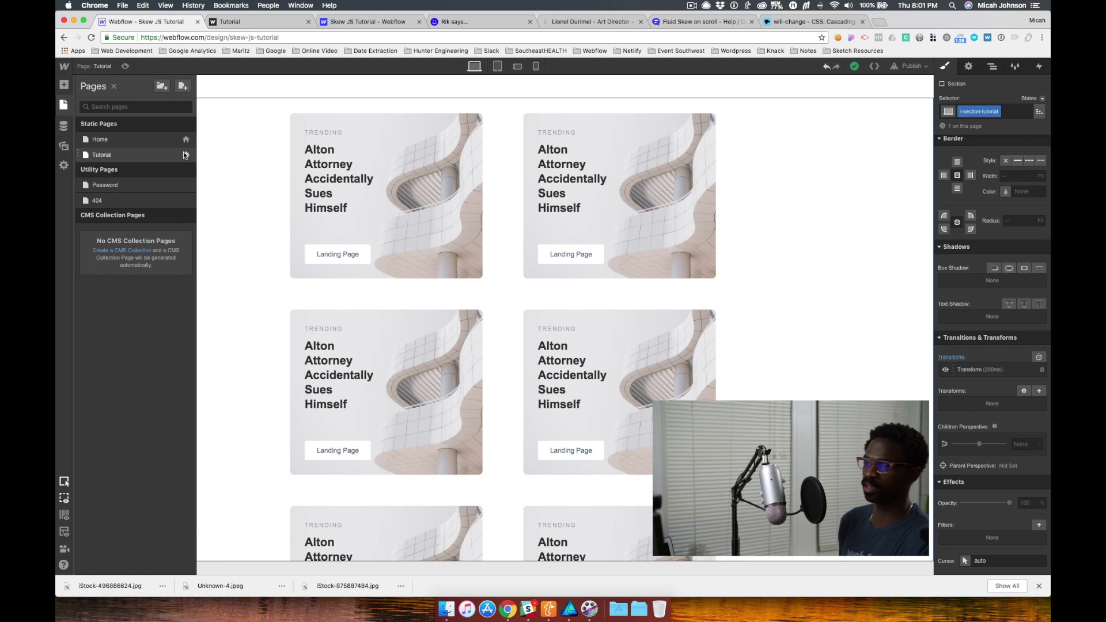
- In the Tutorial page's Before </body> custom code, change the skew speed multiplier from 0.25 to 0.75
click(184, 155)
click(245, 396)
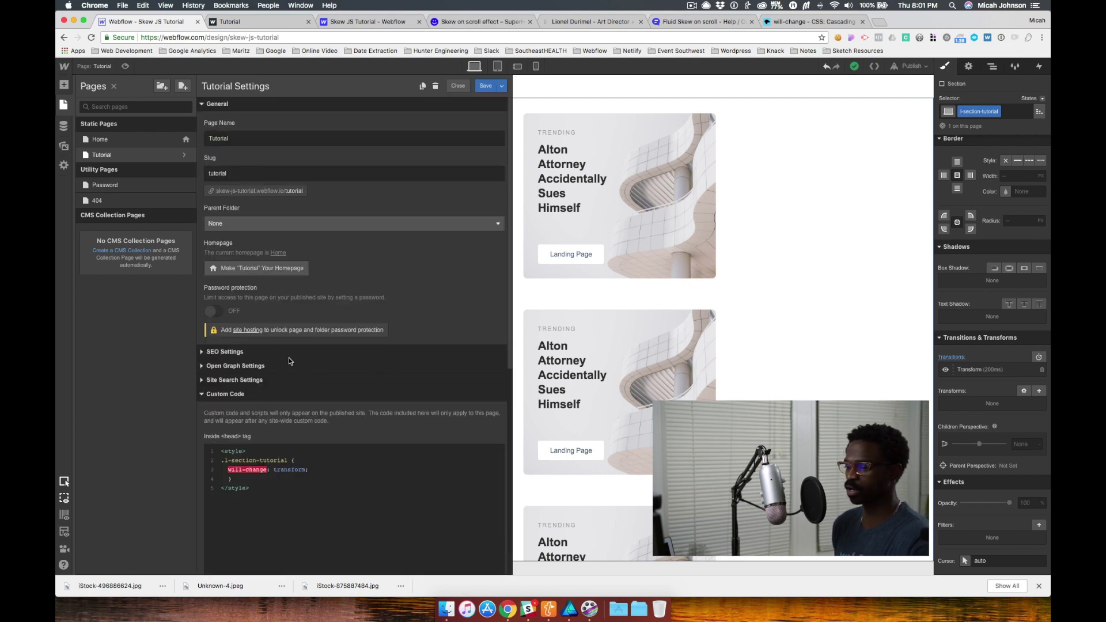
scroll(275, 398, down, 5)
scroll(273, 446, down, 6)
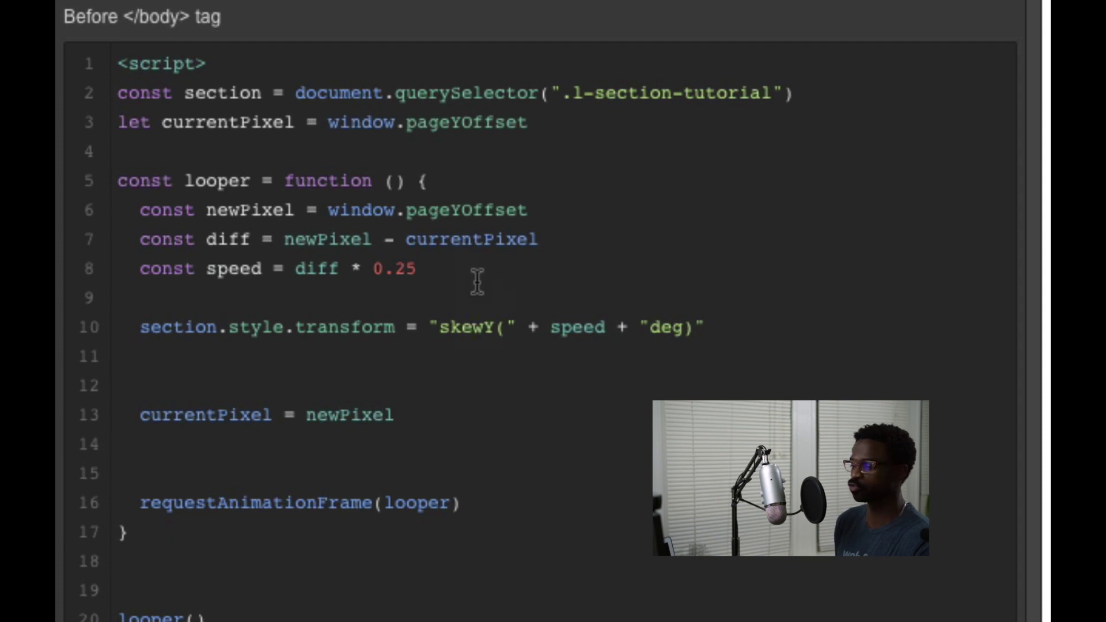
click(414, 269)
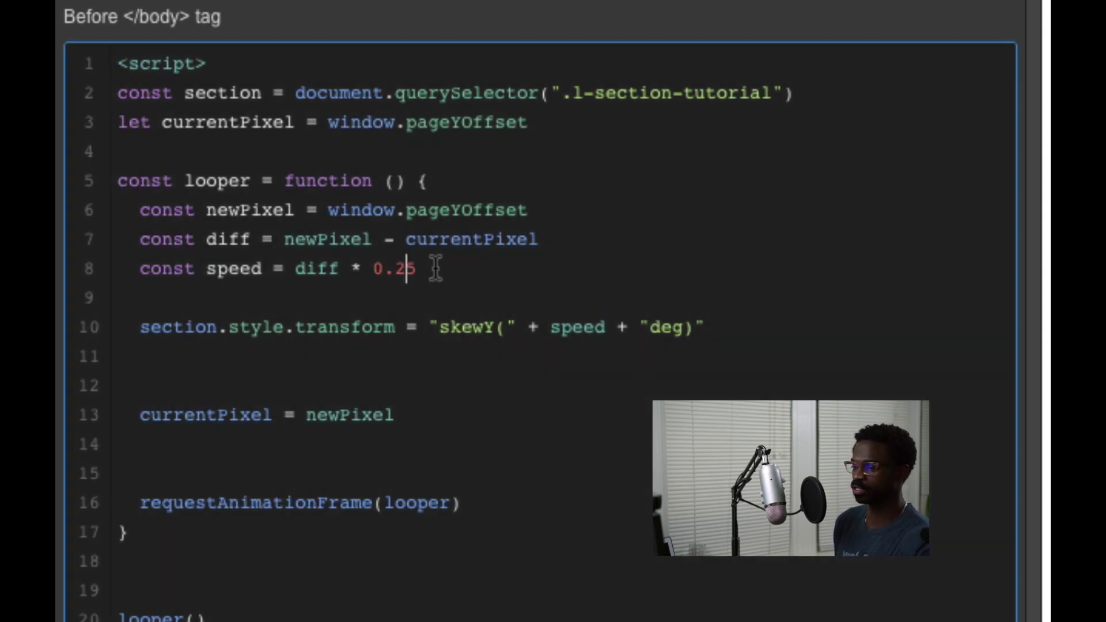
key(BackSpace)
text(7)
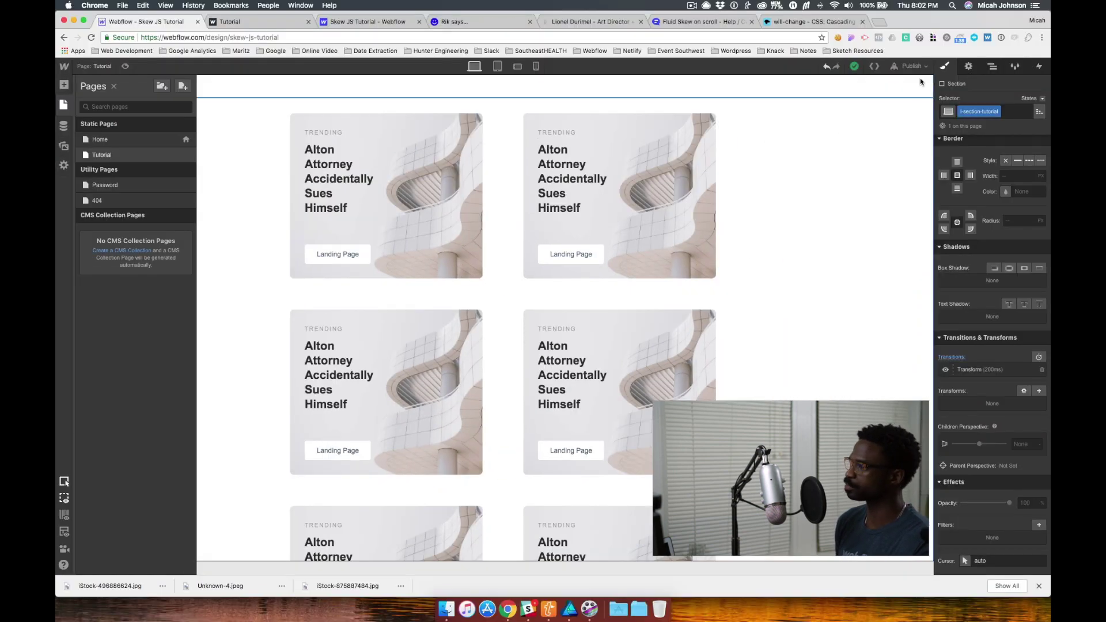
- Publish the updated site to its webflow.io domain and return to the live Tutorial page
click(912, 66)
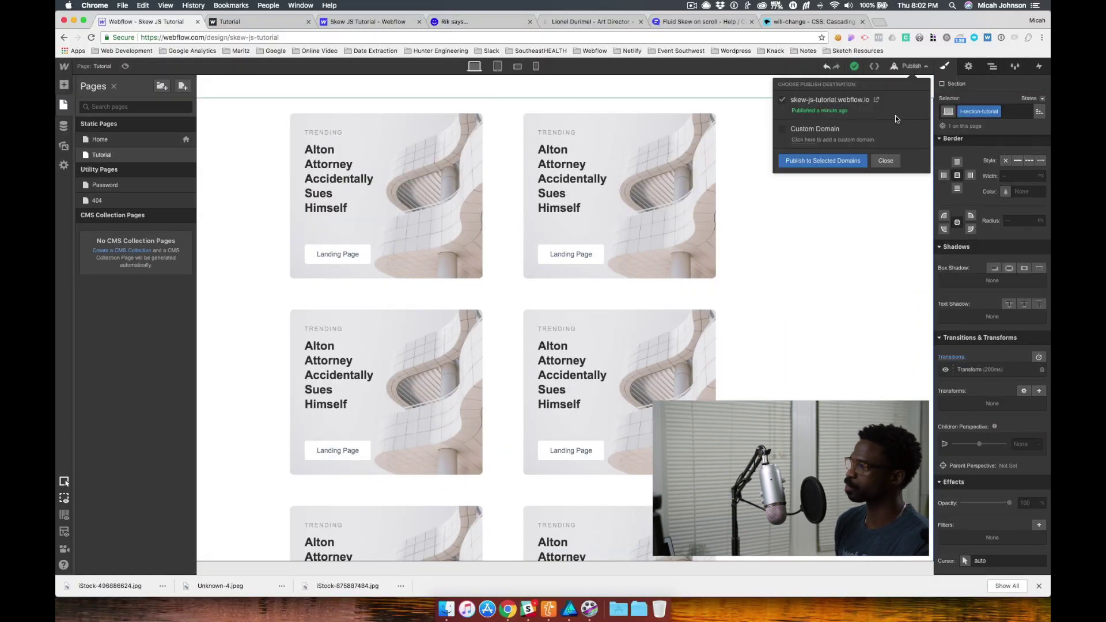
click(841, 160)
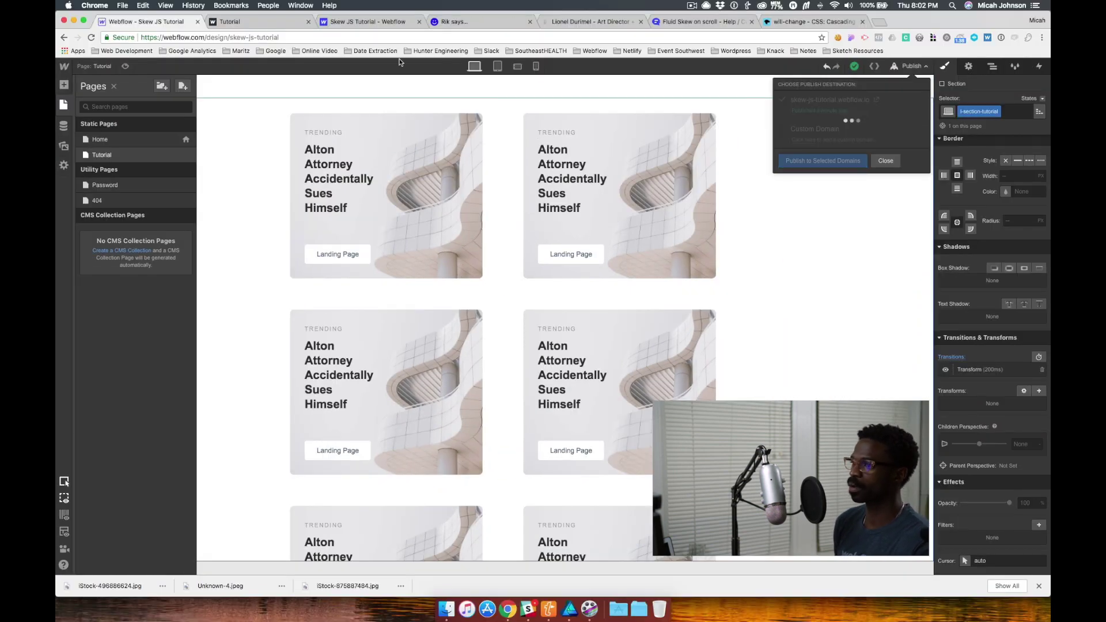
click(236, 22)
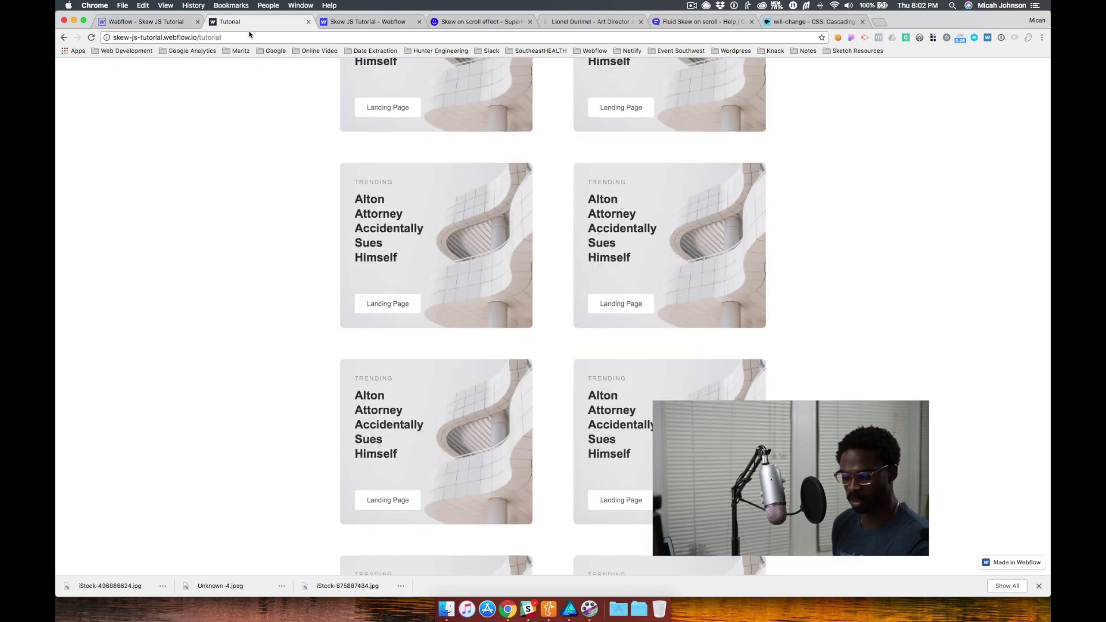
scroll(325, 209, up, 3)
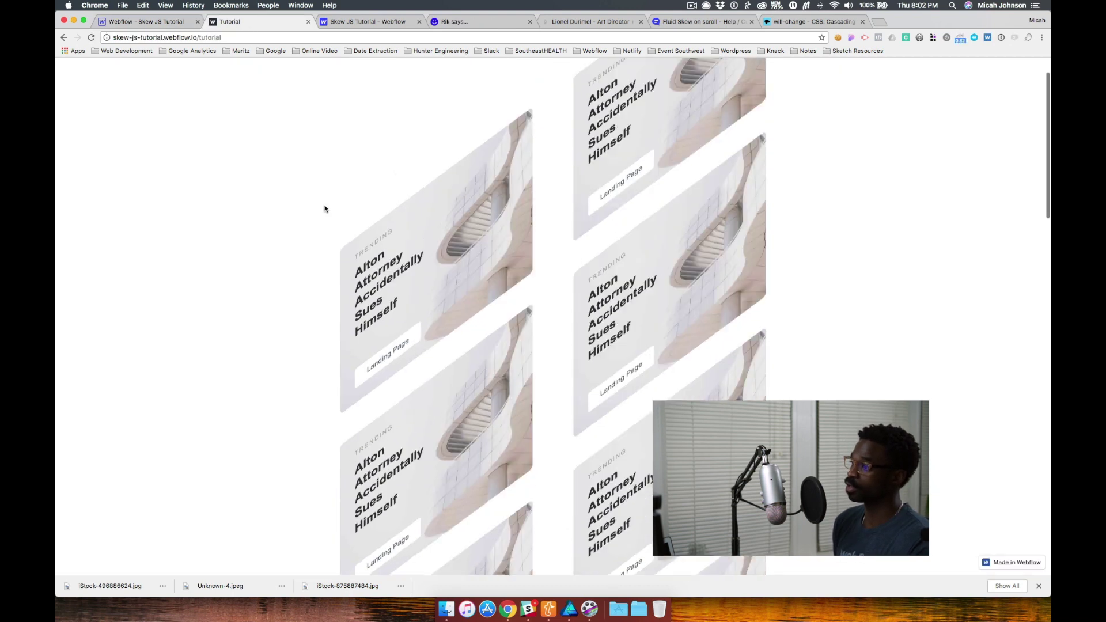
scroll(325, 209, down, 10)
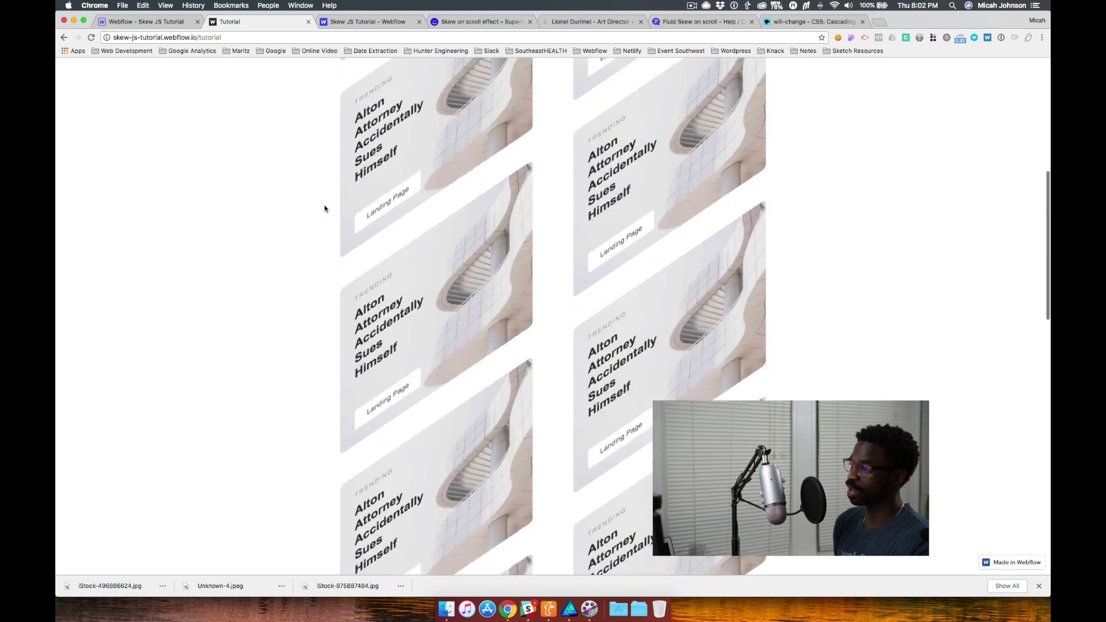
scroll(325, 209, up, 8)
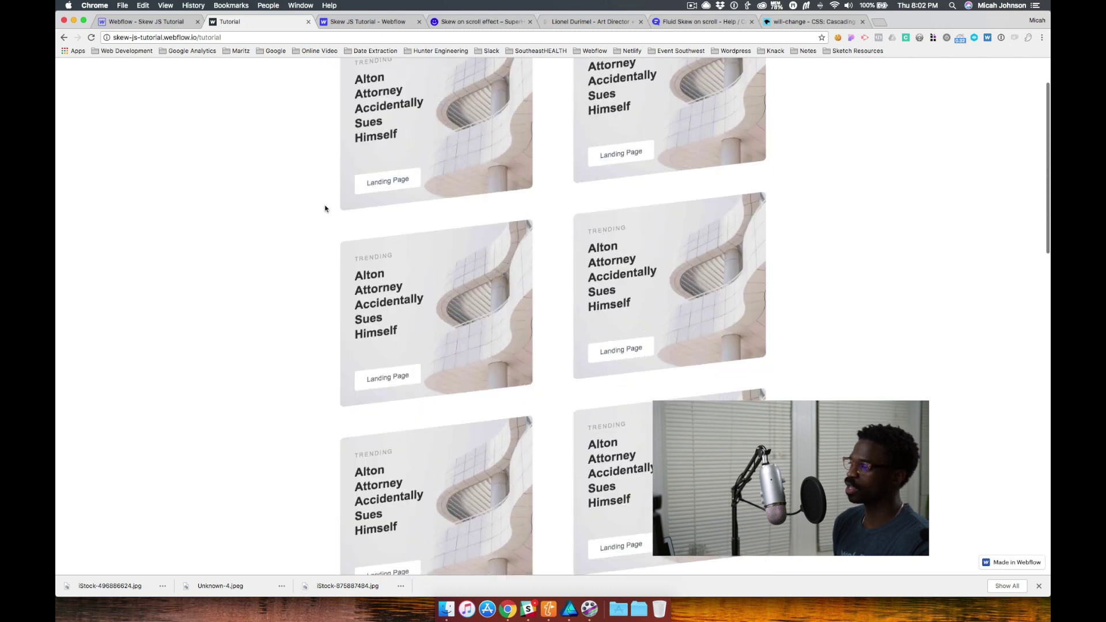
scroll(325, 208, down, 8)
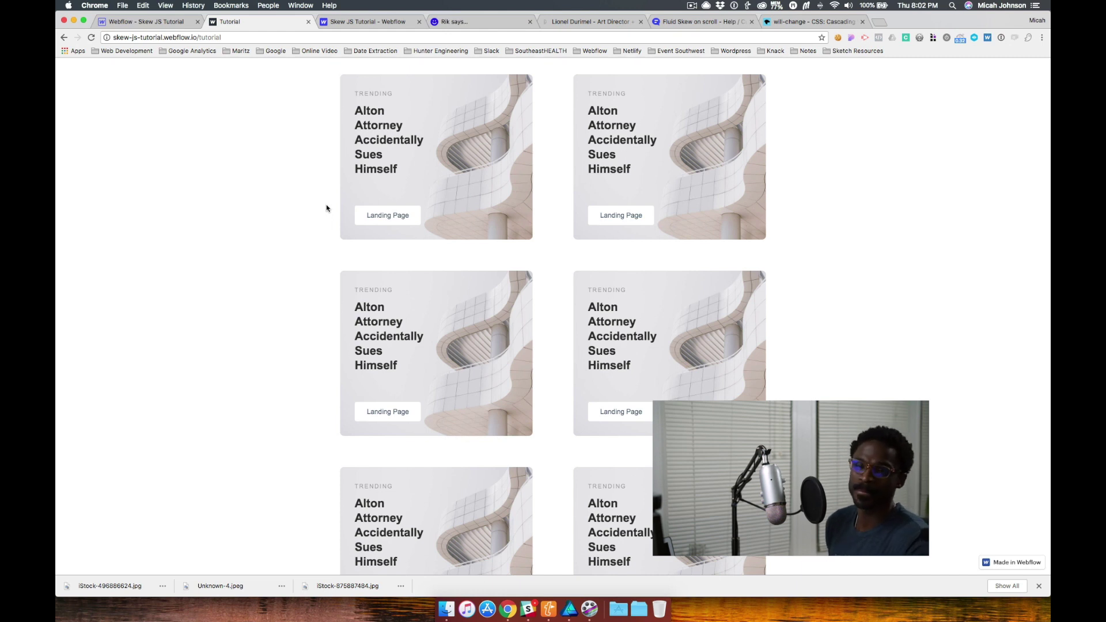
- Switch to the 'Skew JS Tutorial - Webflow' tab to view the project's showcase page
click(361, 22)
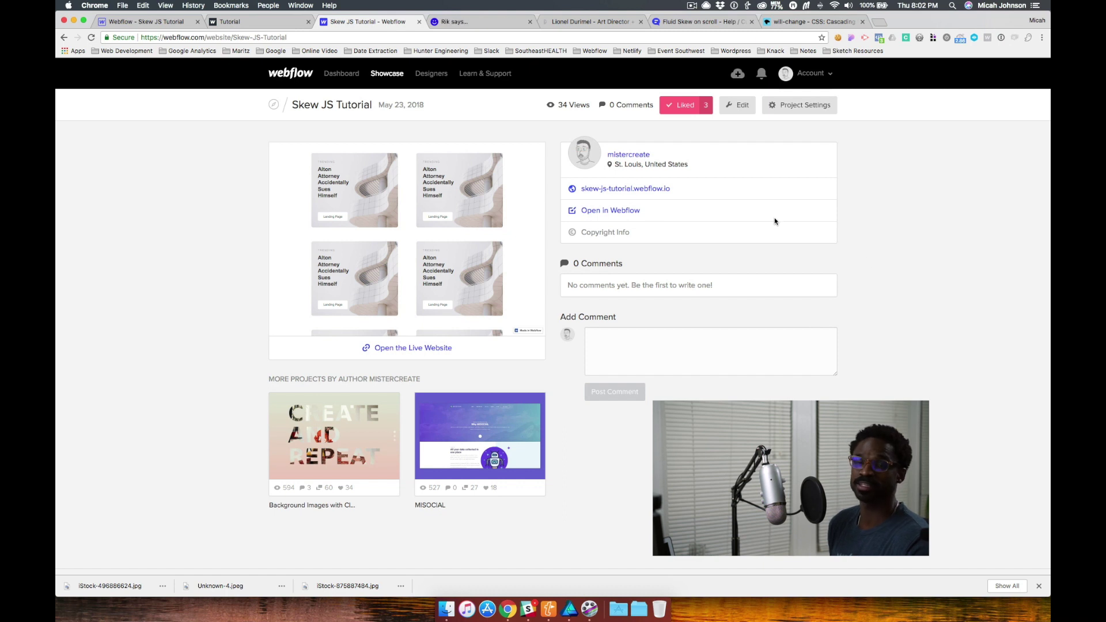